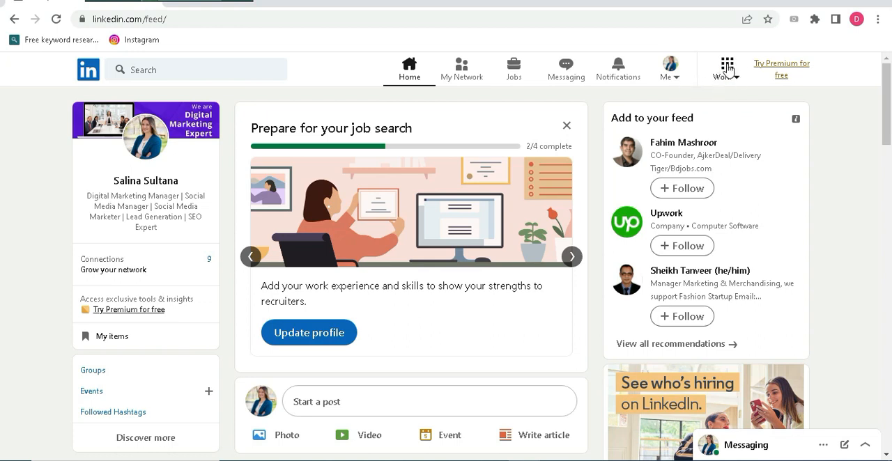
Start creating a new LinkedIn Page with Company as the page type
left_click(728, 69)
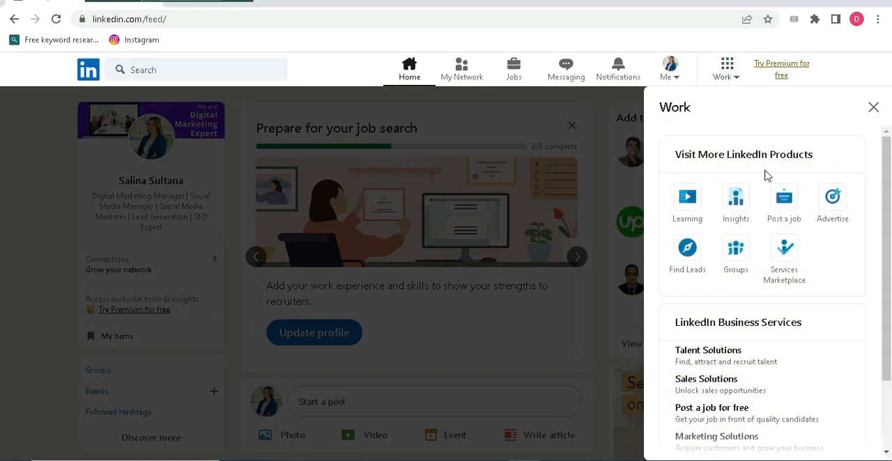
left_click(880, 174)
left_click_drag(886, 193, 881, 279)
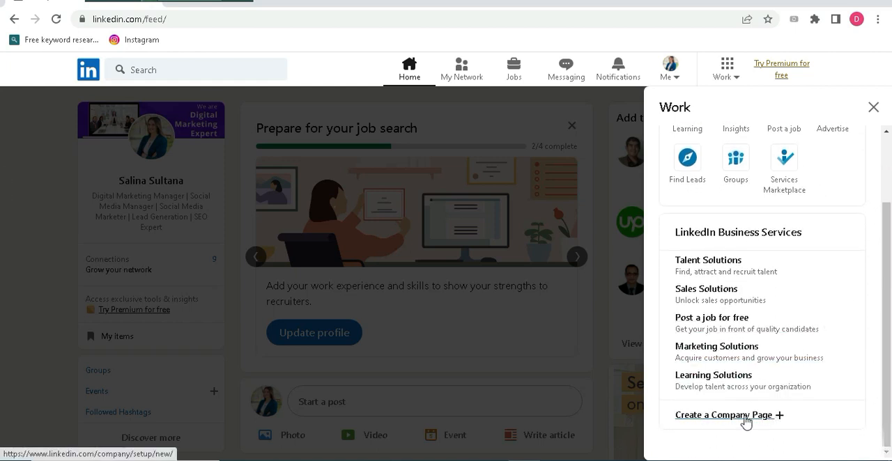
left_click(745, 416)
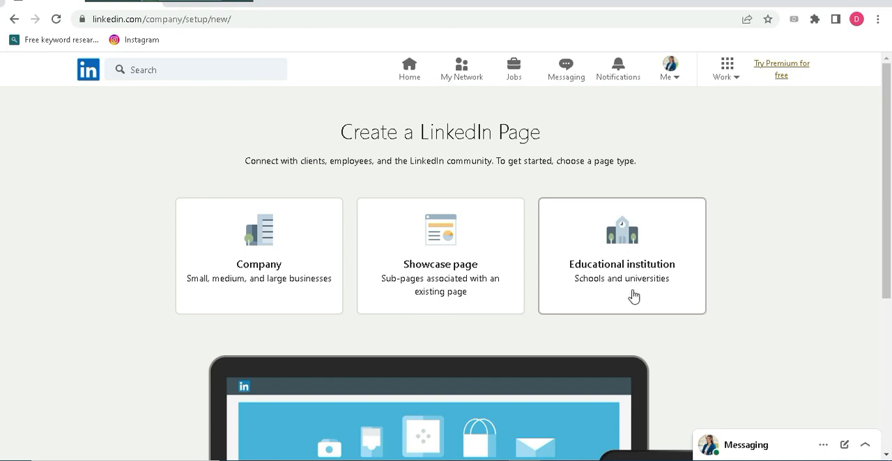
left_click(253, 246)
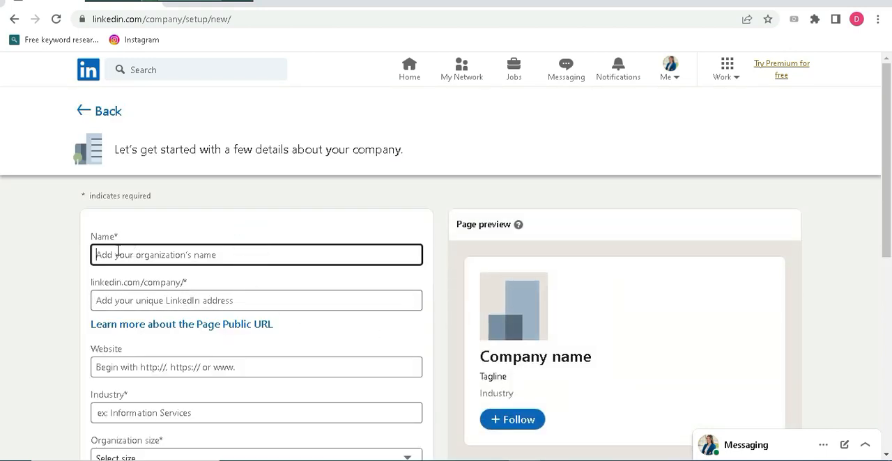
Copy the name DigiMark from the Word document into the page's Name field and extend it to DigiMark01
left_click(177, 252)
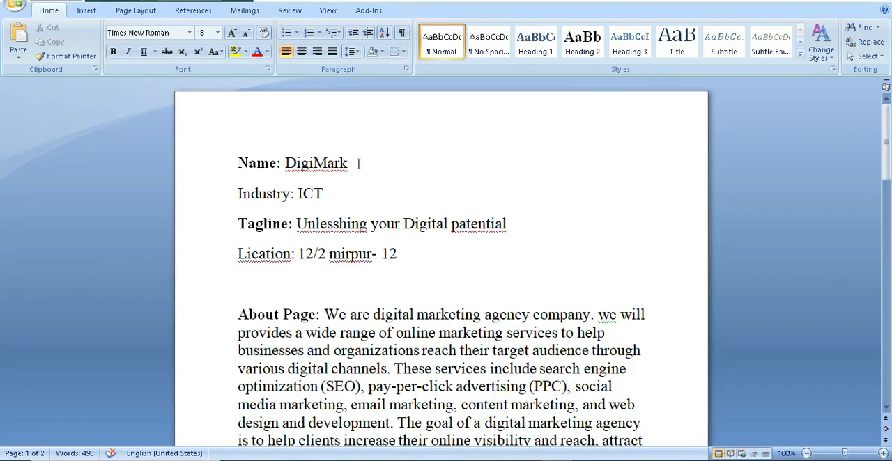
double_click(356, 162)
right_click(348, 170)
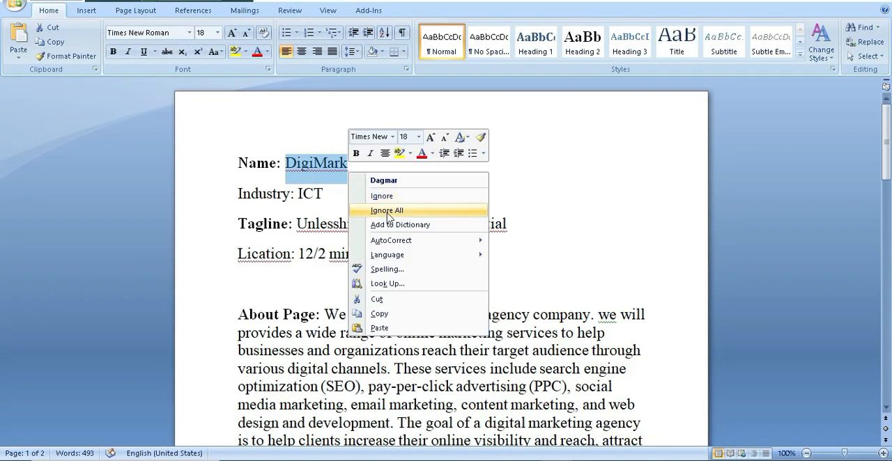
left_click(390, 315)
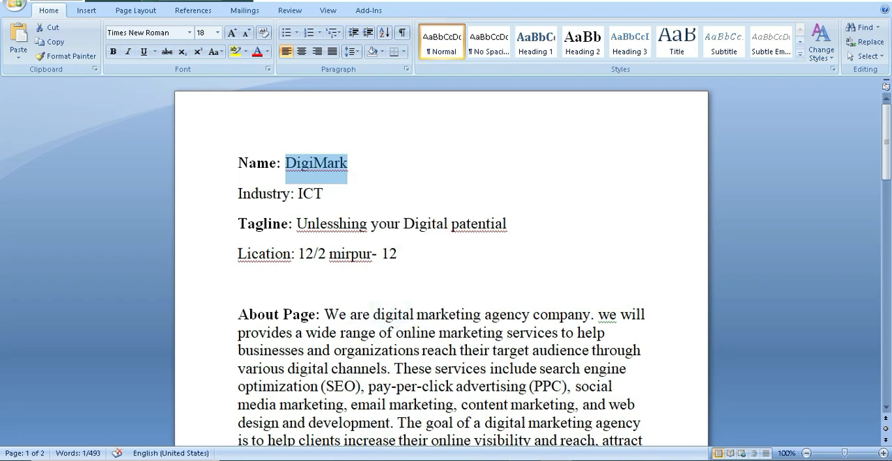
key("alt+Tab")
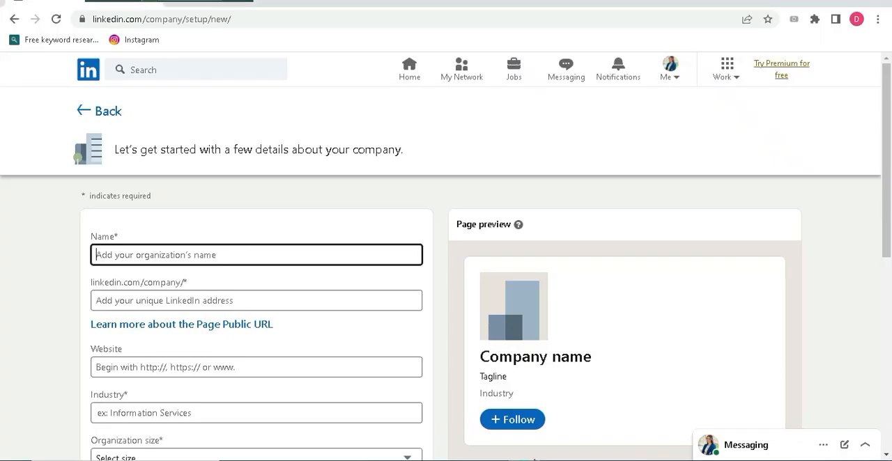
right_click(129, 256)
left_click(173, 352)
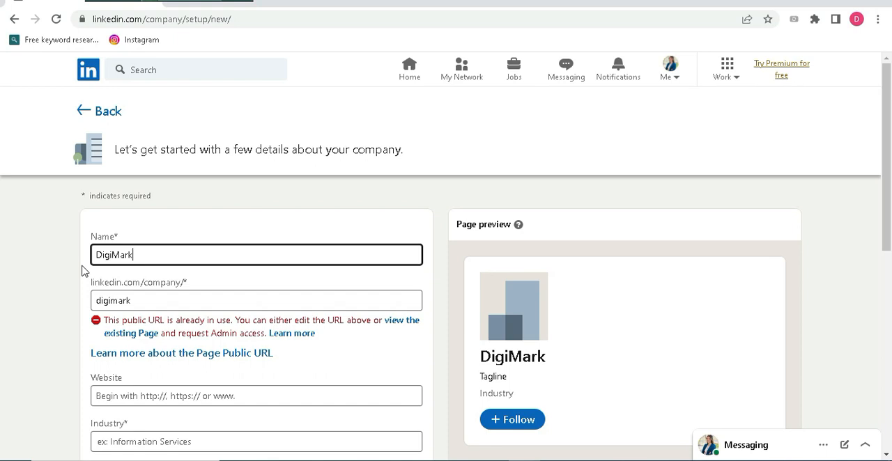
type("01")
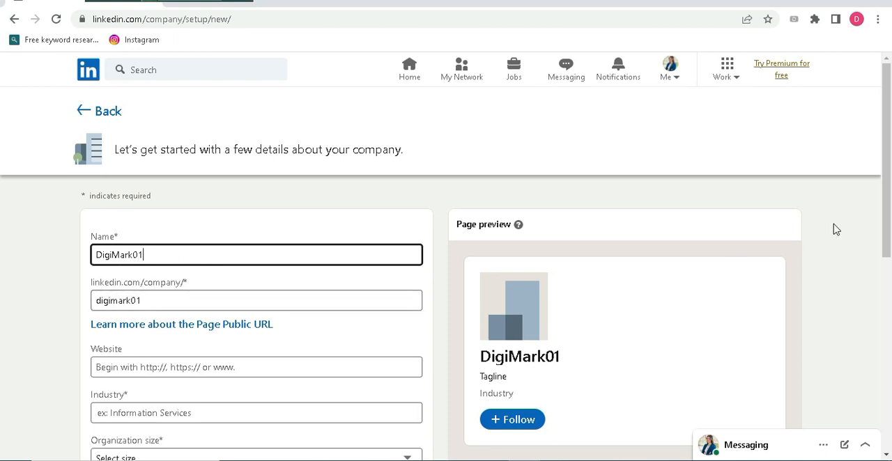
Set the company's industry to Technology, Information and Internet
left_click_drag(885, 195, 878, 232)
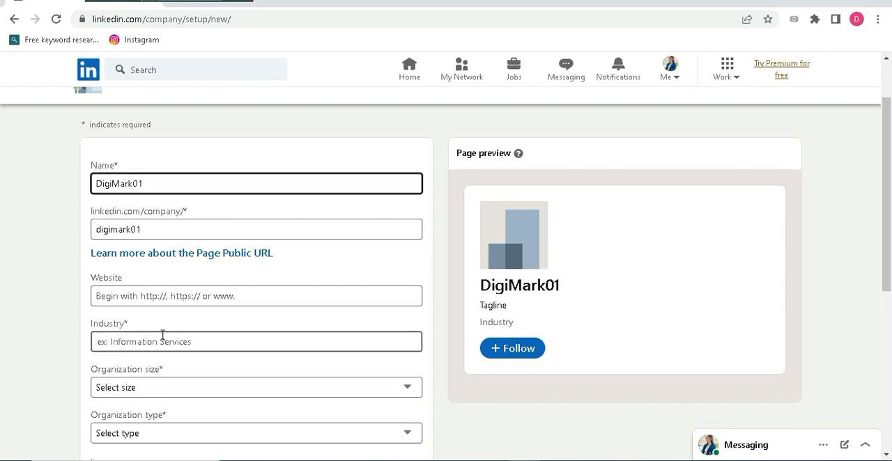
left_click(373, 342)
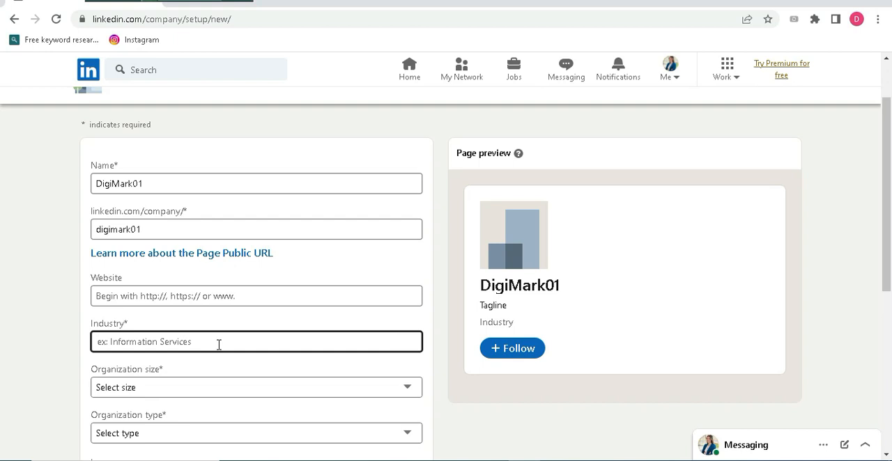
type("i")
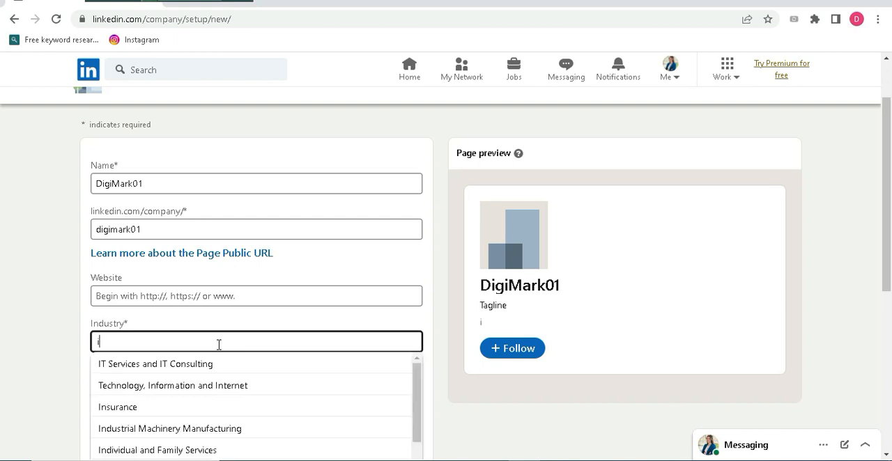
left_click(204, 395)
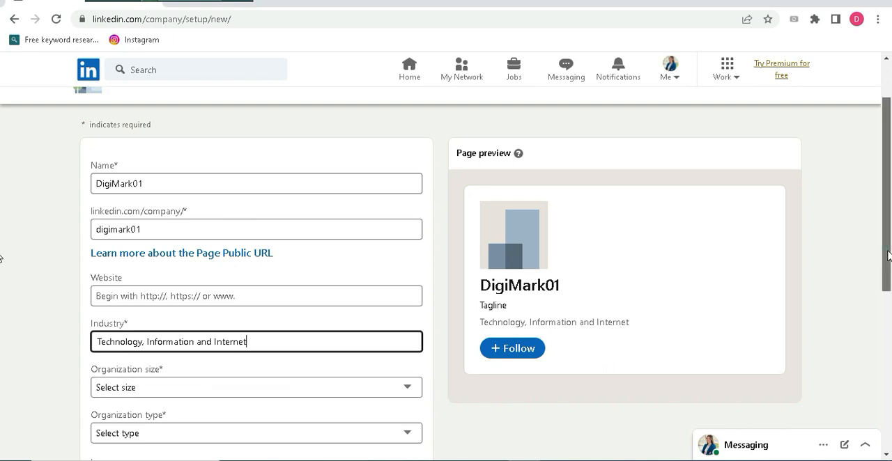
Set the organization size to 2–10 employees and the organization type to Self-employed
scroll(888, 257, "down", 2)
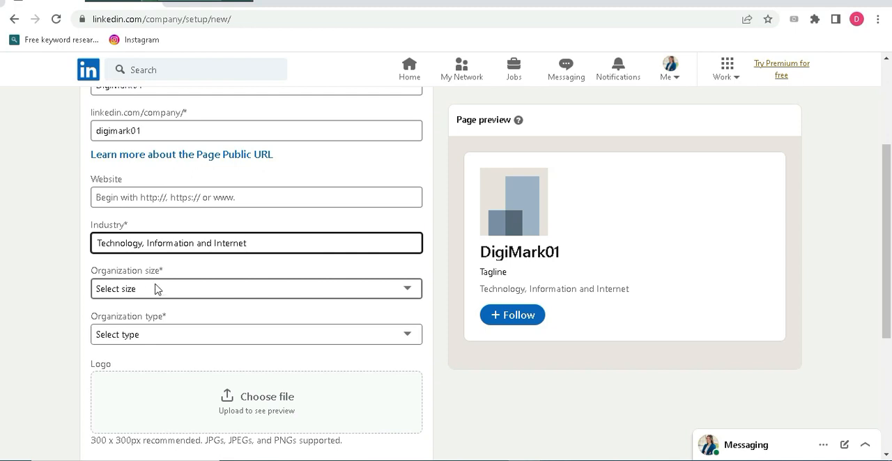
left_click(410, 291)
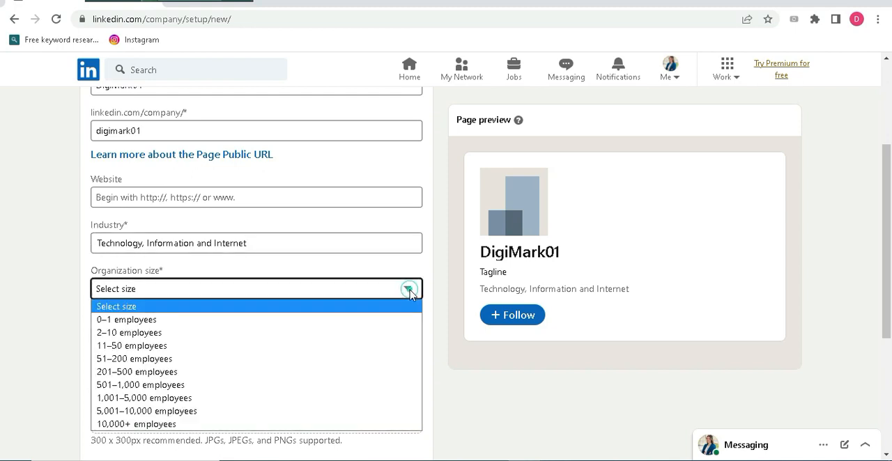
left_click(147, 335)
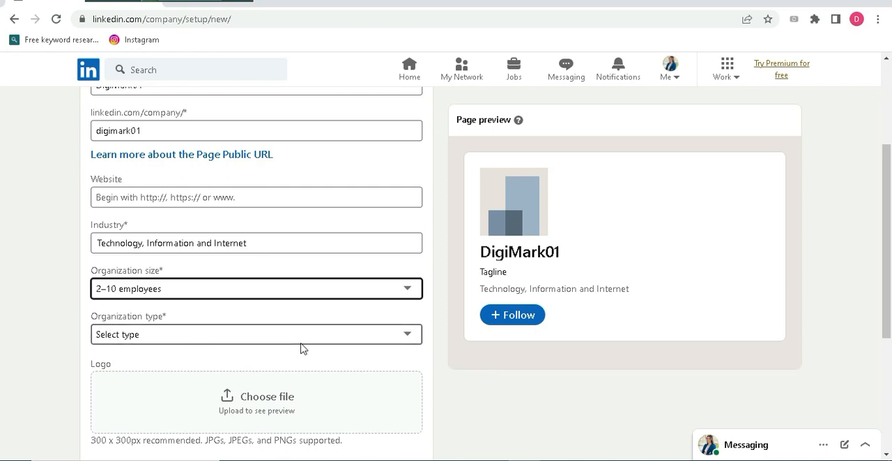
left_click(410, 336)
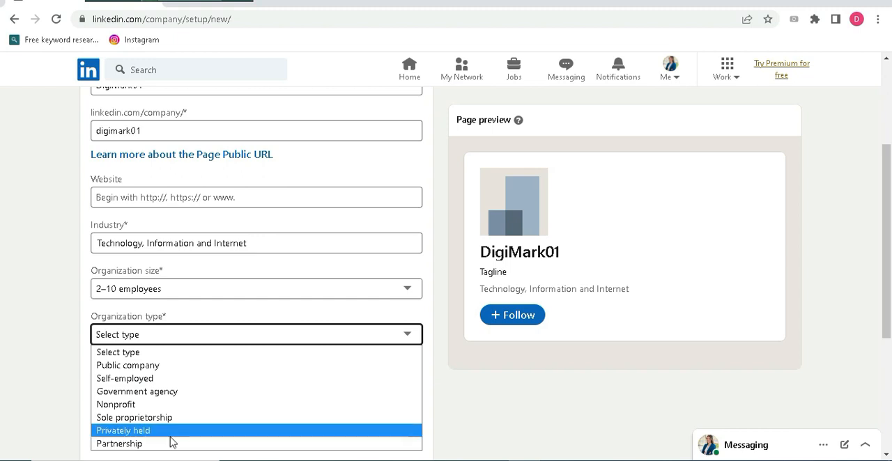
left_click(164, 383)
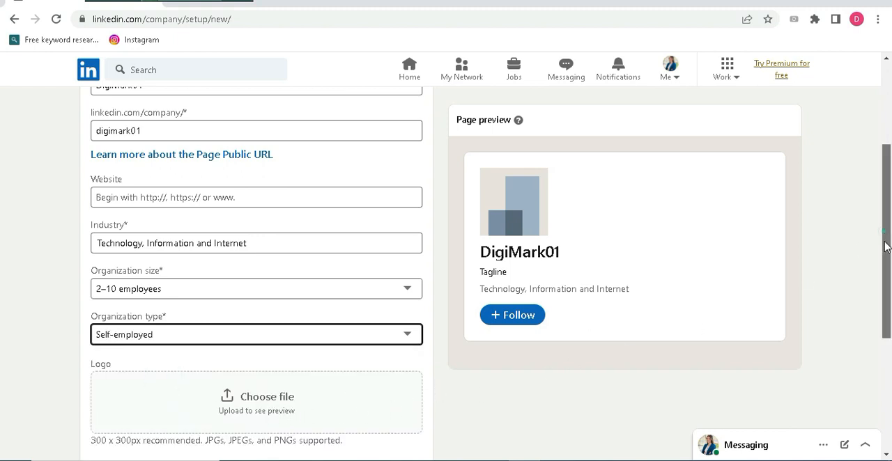
Upload the Grow With Us PNG from the Downloads folder as the company logo
left_click_drag(887, 247, 884, 290)
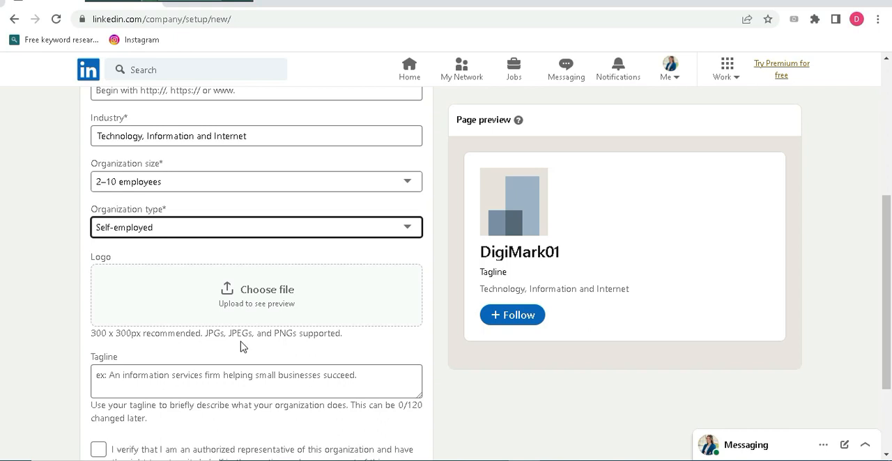
left_click(225, 292)
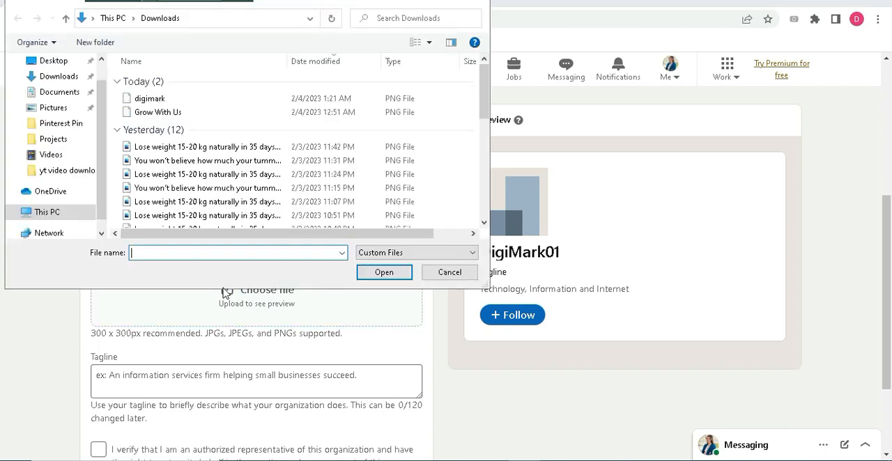
left_click(214, 114)
left_click(372, 272)
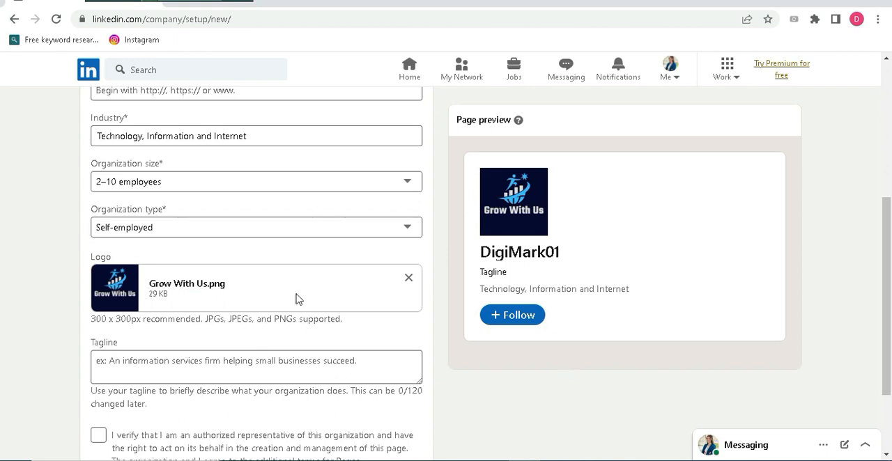
Copy the tagline "Unlesshing your Digital patential" from the Word document into the page's Tagline field
left_click(165, 365)
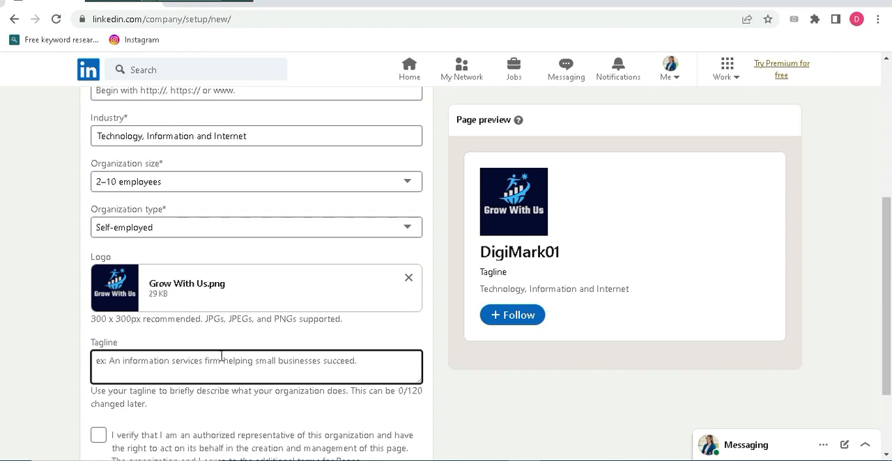
key("alt+Tab")
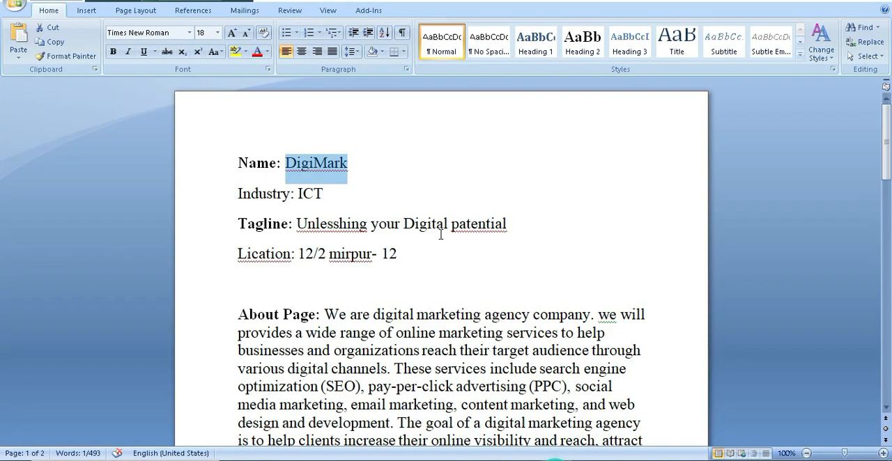
left_click_drag(525, 225, 346, 218)
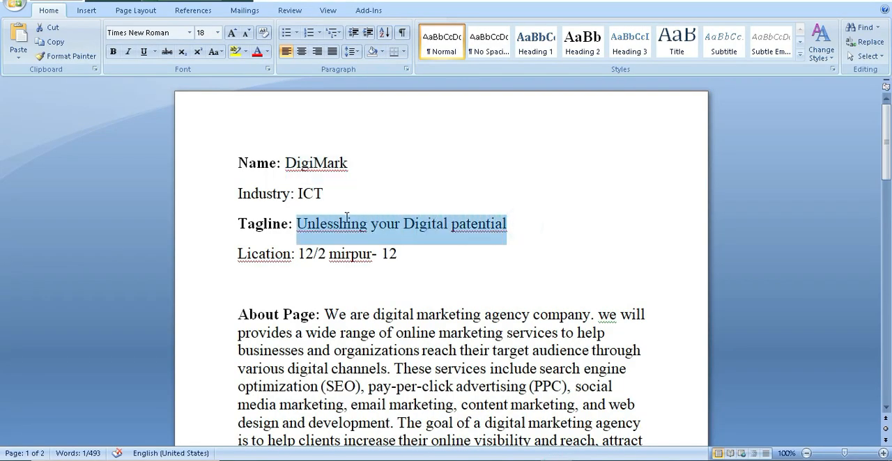
right_click(331, 220)
left_click(374, 245)
key("alt+Tab")
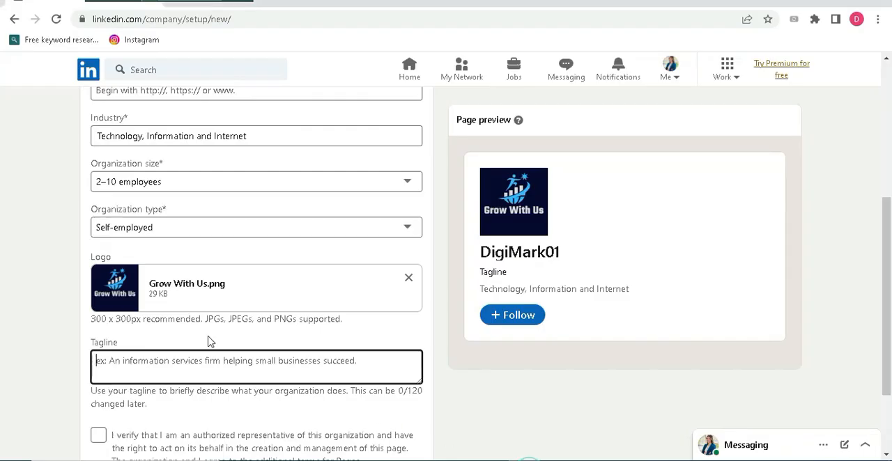
right_click(155, 365)
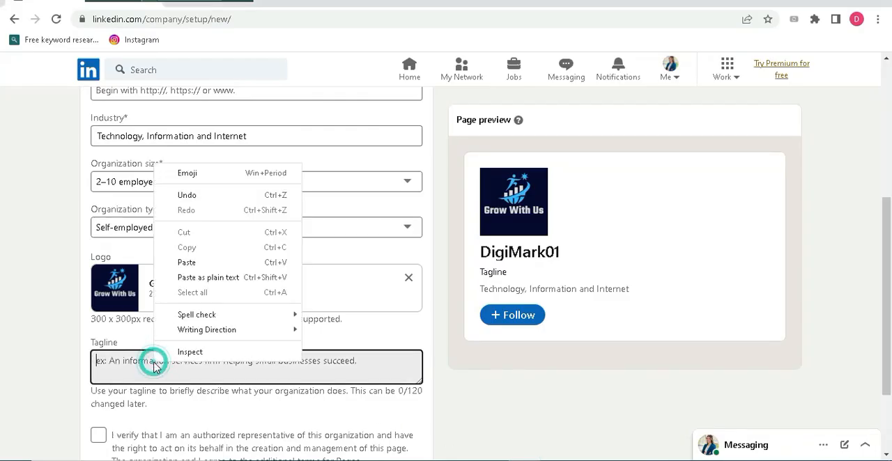
left_click(195, 262)
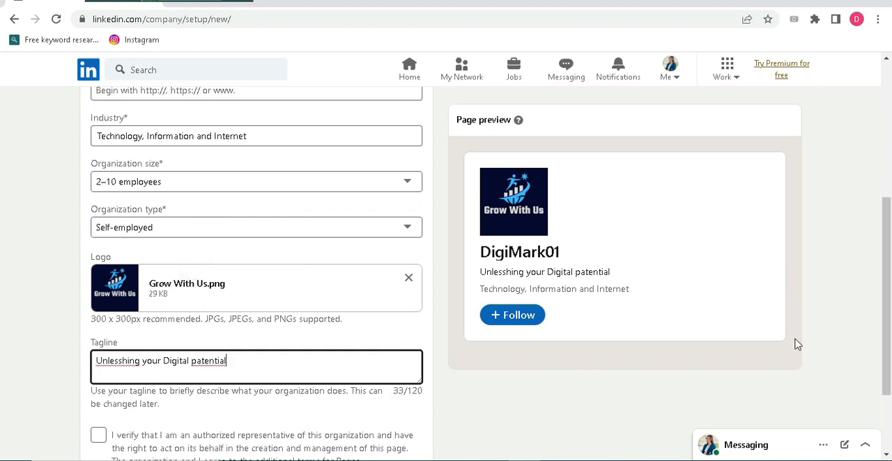
Accept the statement verifying that you are an authorized representative of the organization
scroll(855, 362, "down", 2)
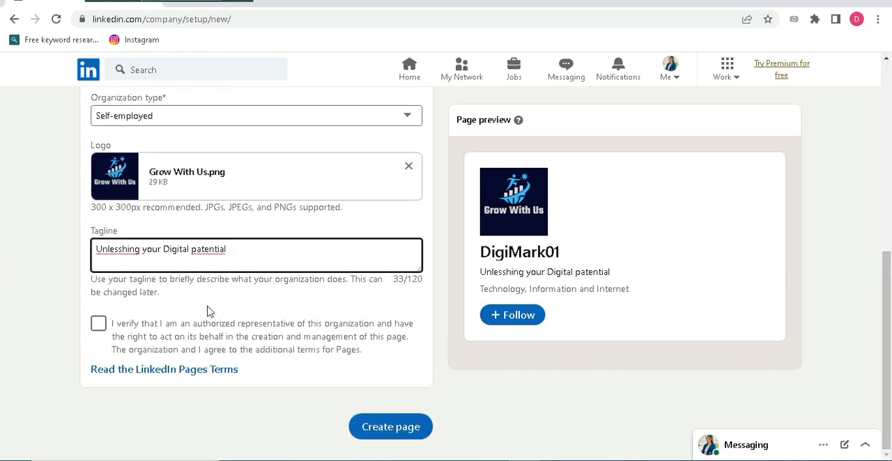
left_click(102, 327)
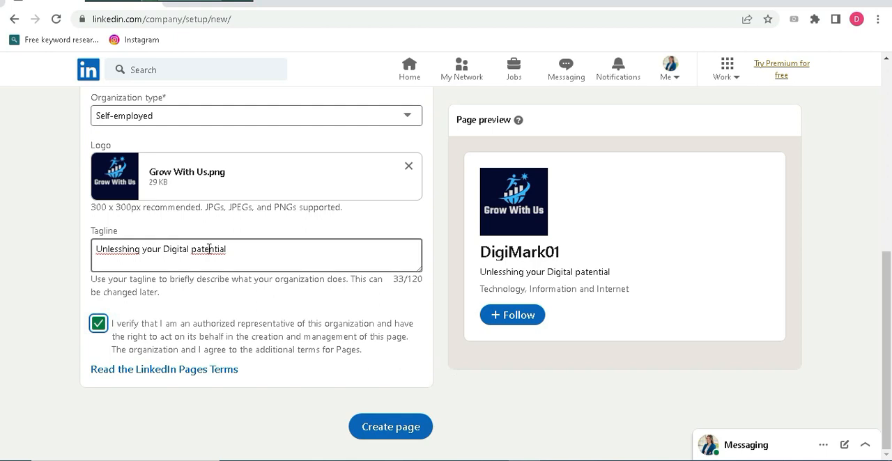
Correct the tagline's spelling to "Unleashing your Digital potential" and create the page
left_click(139, 249)
left_click(139, 249)
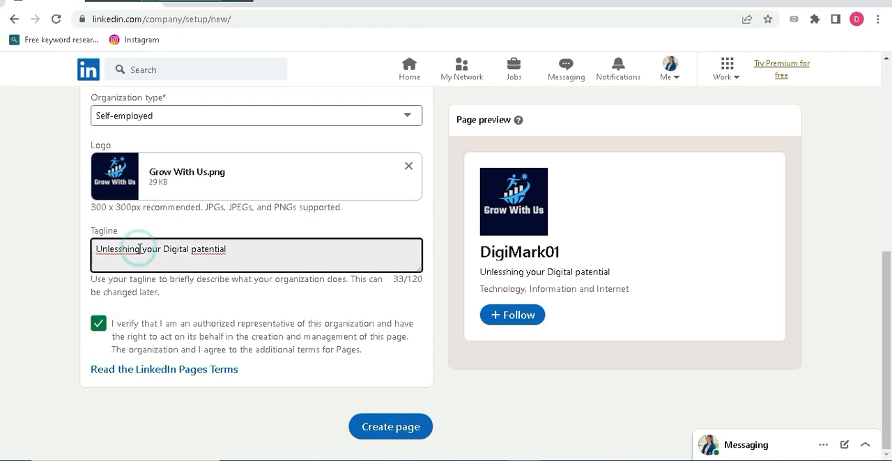
right_click(139, 248)
left_click(165, 259)
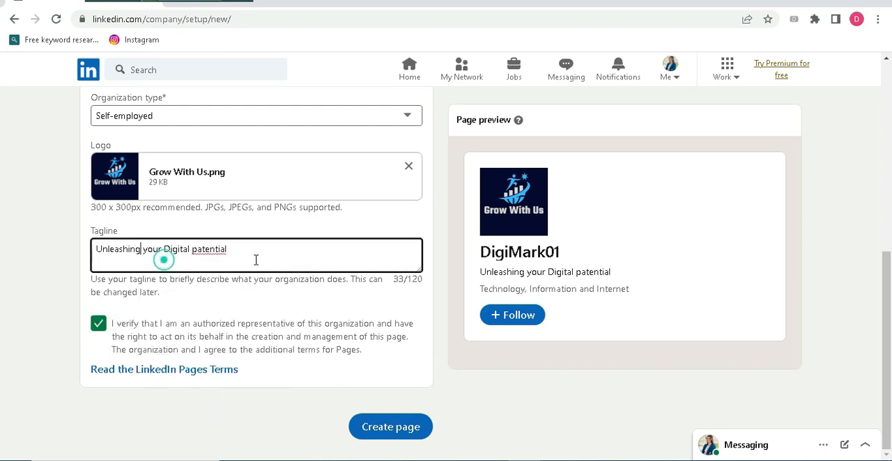
right_click(228, 251)
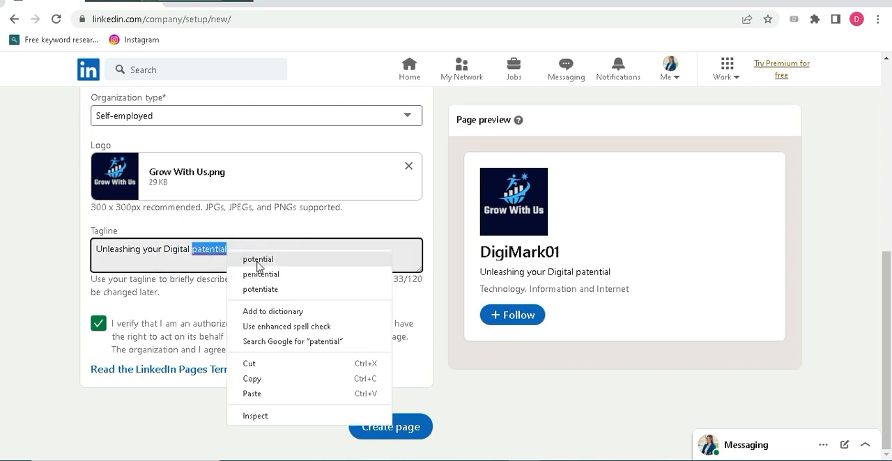
left_click(257, 262)
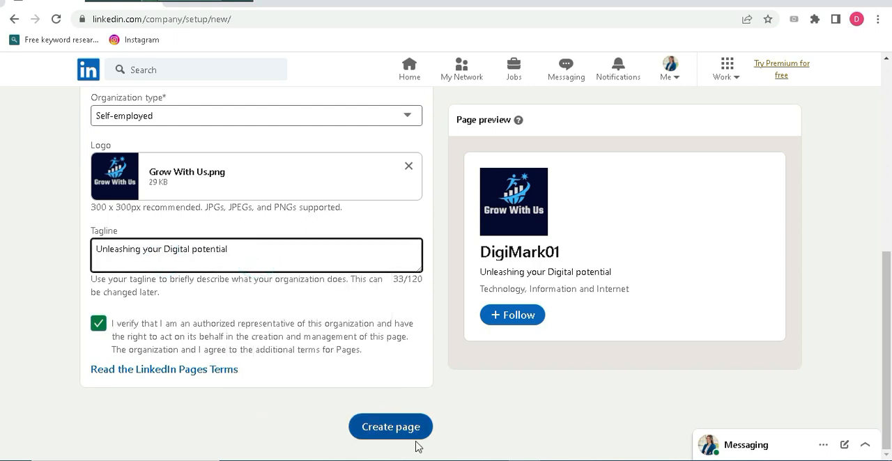
left_click(397, 429)
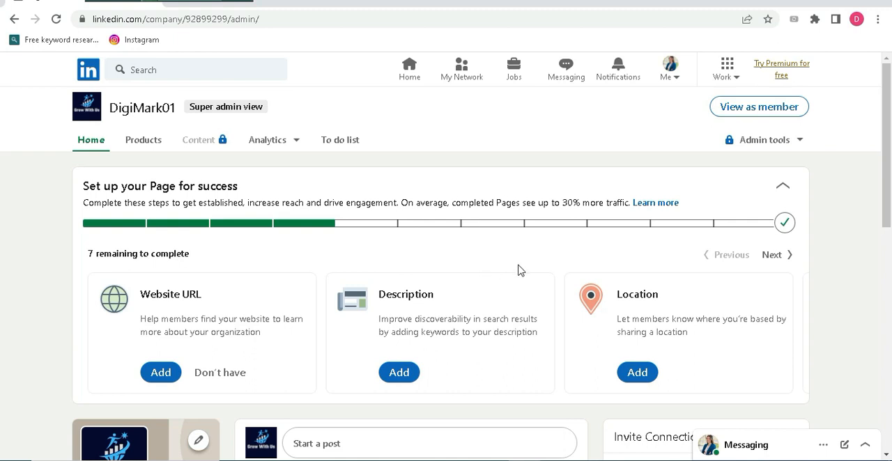
Mark the organization as having no website, and copy the About Page paragraph from the Word document
left_click(218, 376)
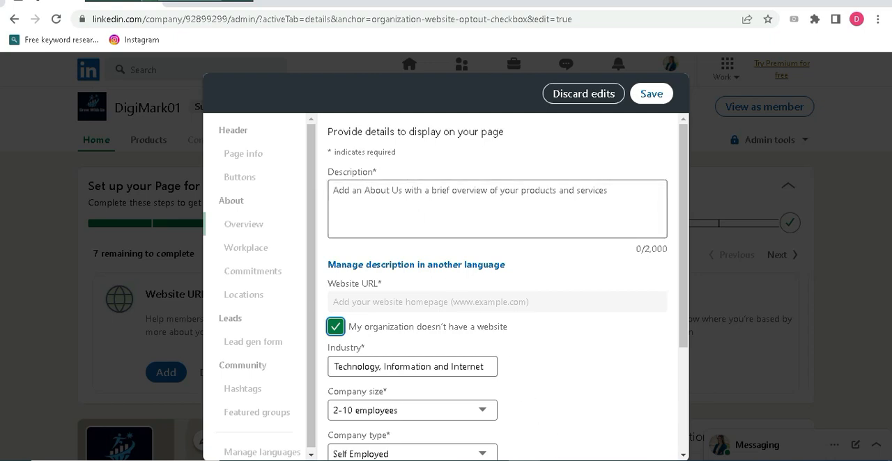
left_click(557, 460)
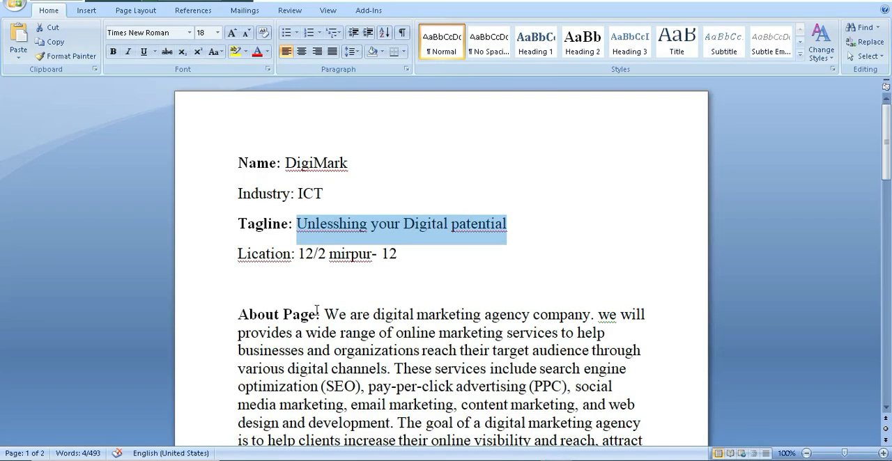
left_click_drag(885, 150, 886, 189)
left_click_drag(326, 150, 365, 313)
right_click(423, 198)
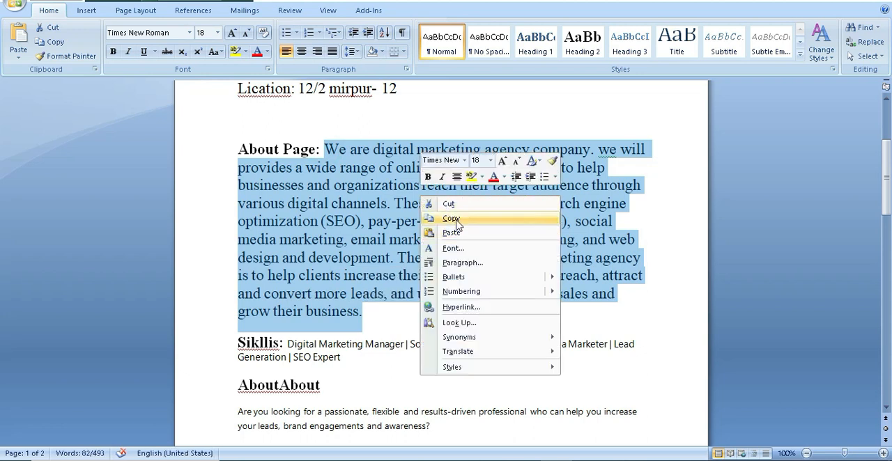
left_click(456, 221)
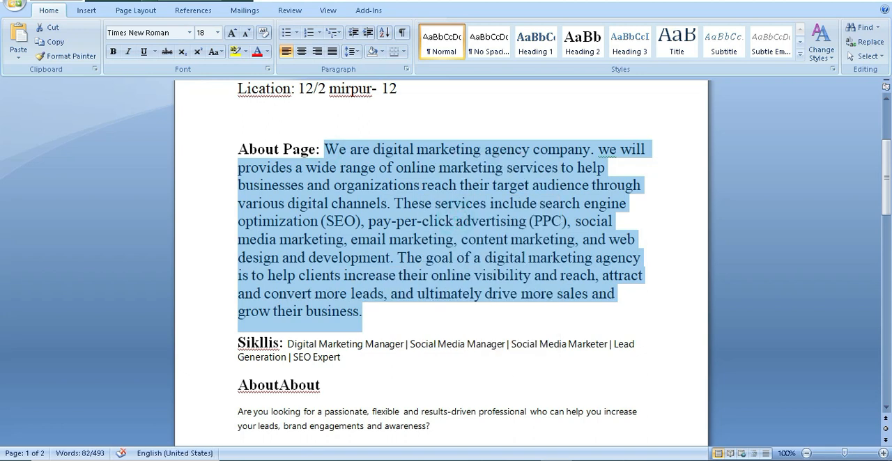
Paste the copied About Page paragraph into the LinkedIn page's Description field
key("alt+Tab")
left_click(365, 193)
right_click(366, 198)
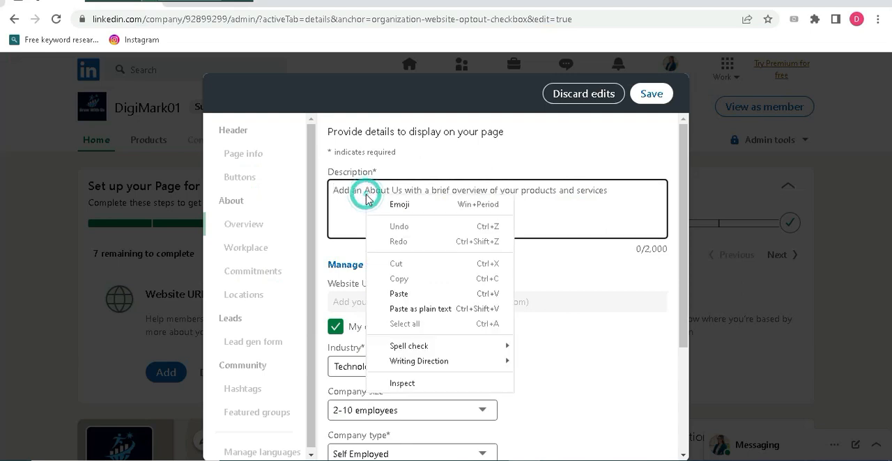
left_click(410, 293)
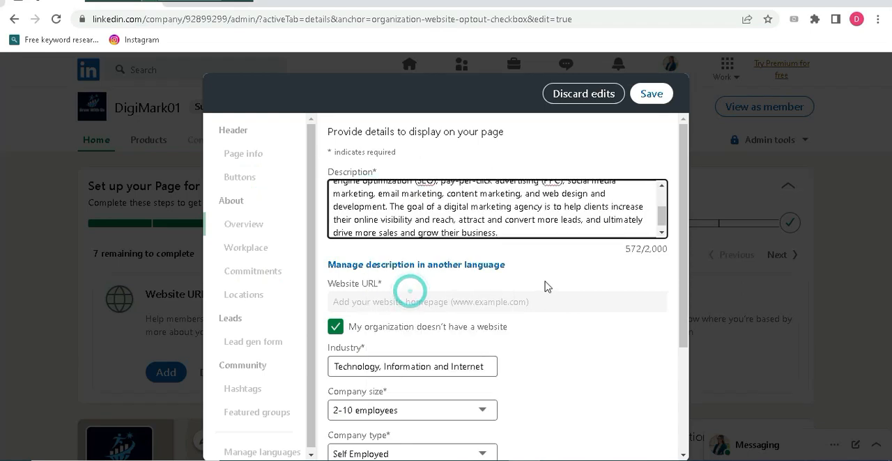
left_click_drag(659, 216, 655, 201)
scroll(653, 200, "down", 2)
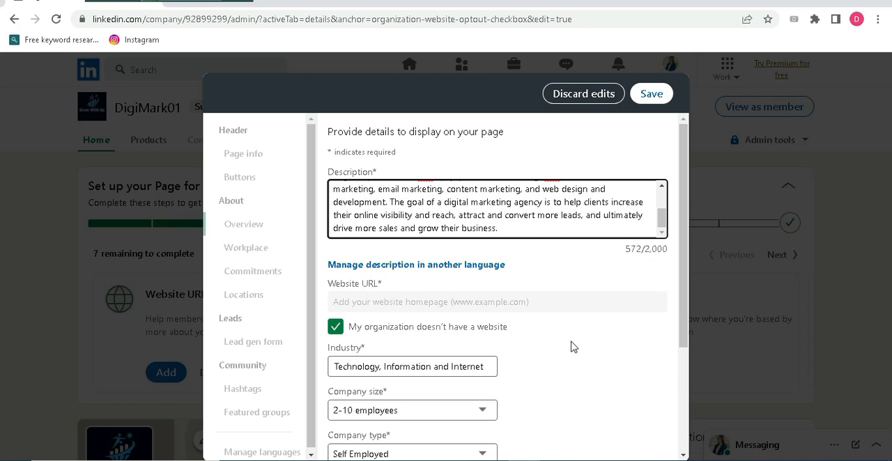
Set the company's founding year to 2023 in the page overview details
left_click_drag(687, 243, 683, 324)
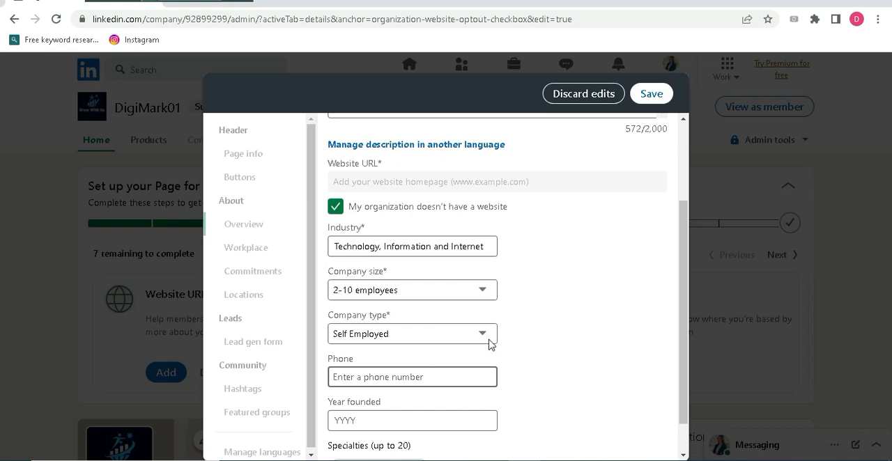
left_click_drag(682, 258, 682, 283)
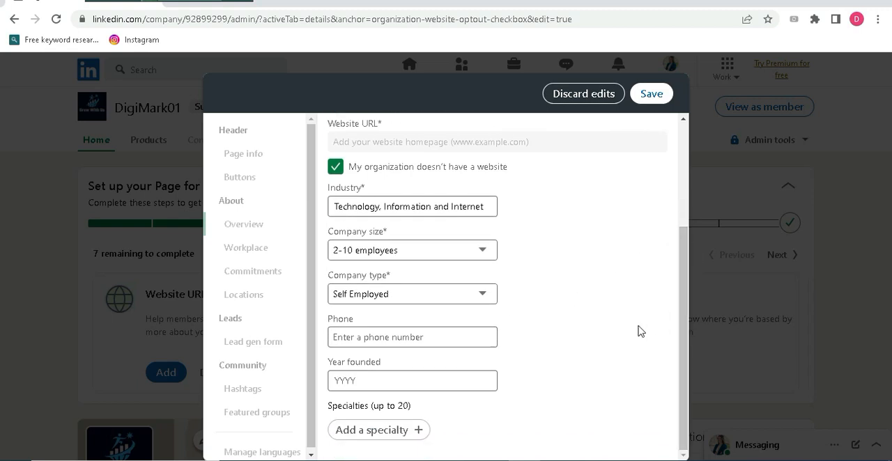
left_click(391, 378)
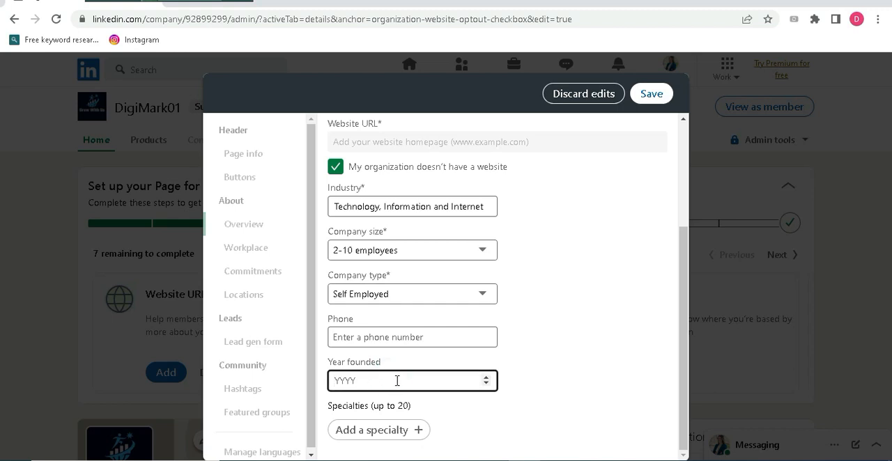
type("3")
key("BackSpace")
type("2023")
left_click(543, 413)
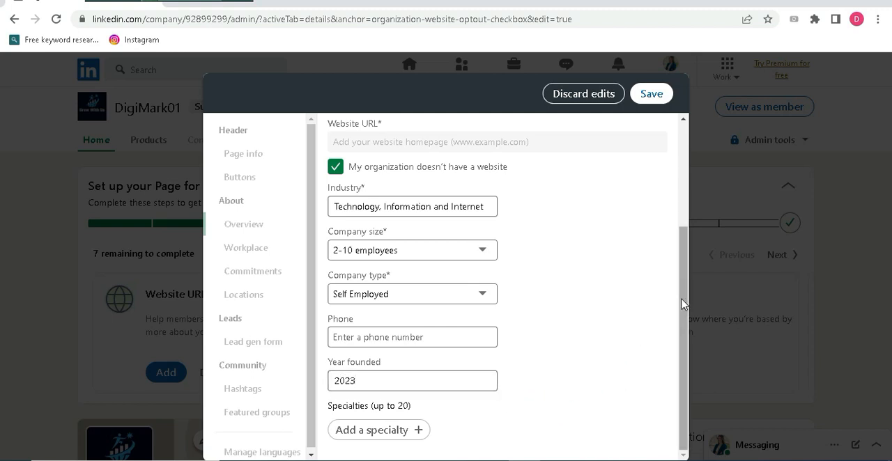
Add "digtal marketing" as the first specialty of the company page
left_click(376, 426)
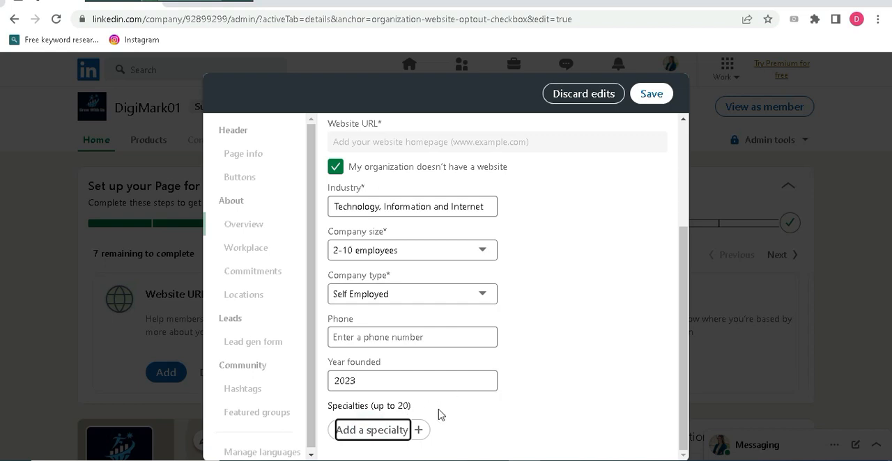
type("di")
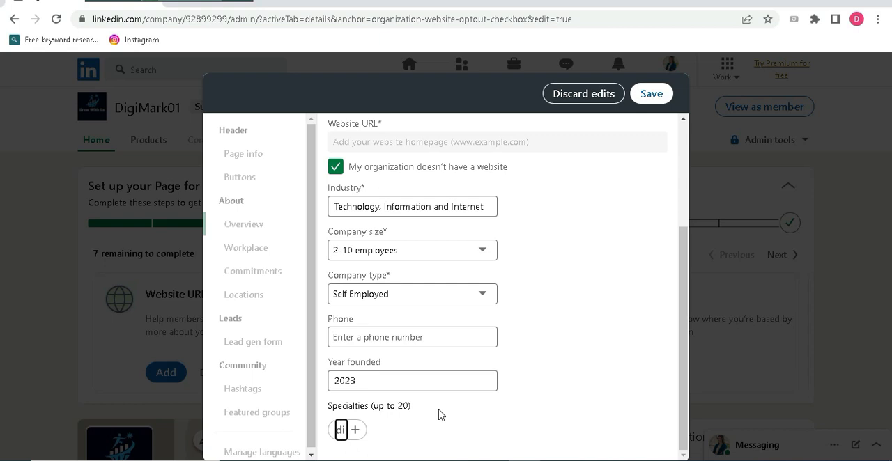
type("gtal")
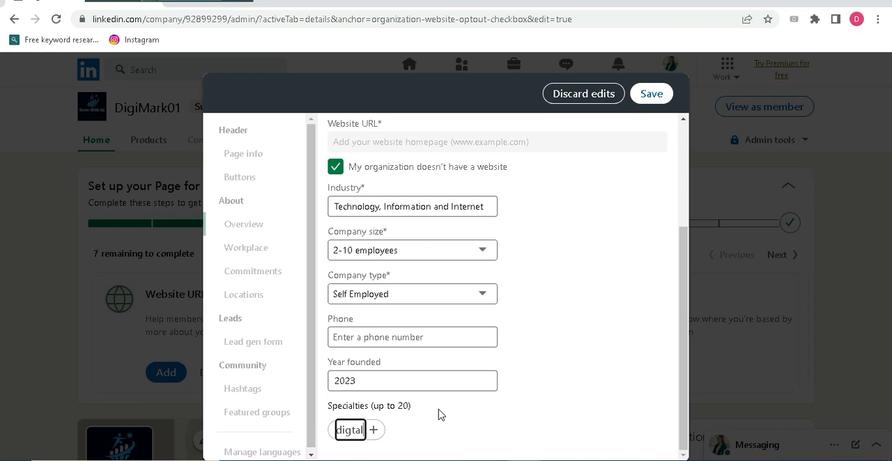
type(" m")
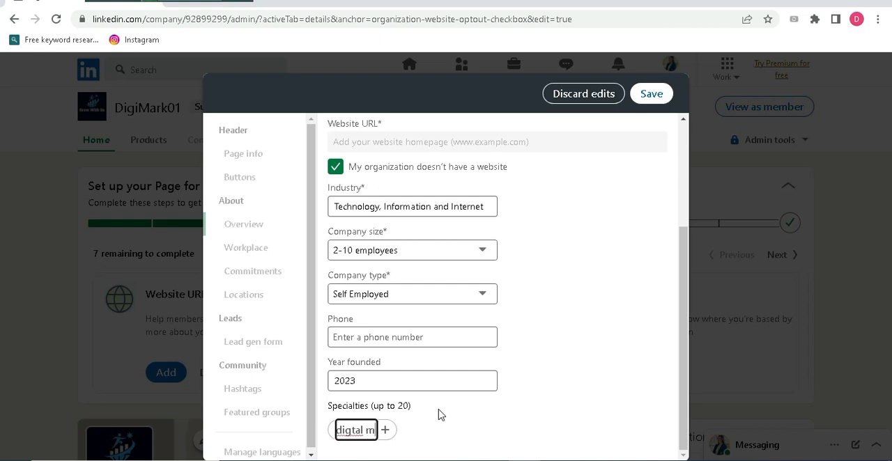
type("arketing")
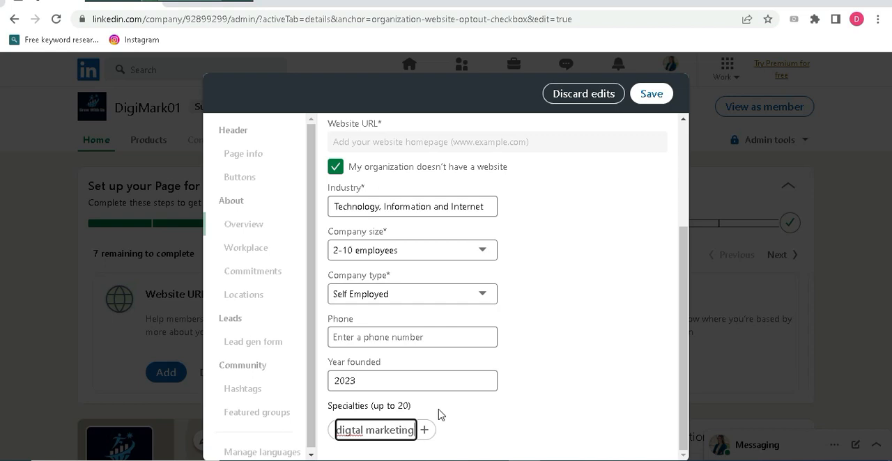
key("Return")
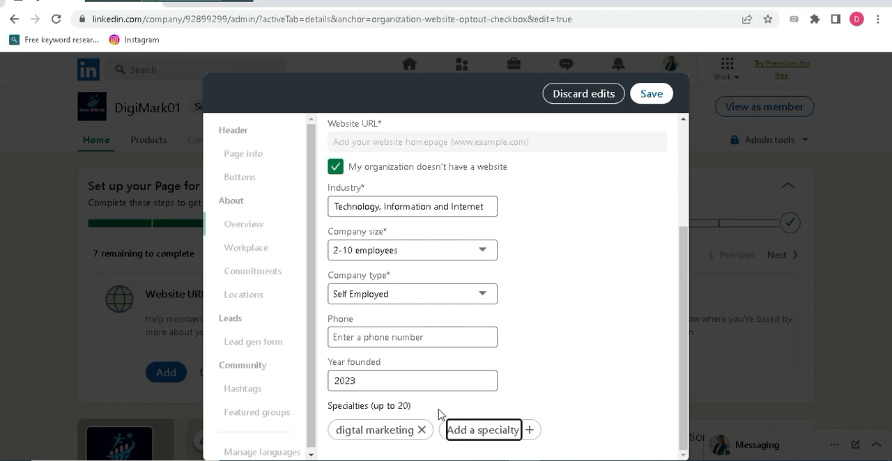
Add "social media marketing" as another specialty of the company page
left_click(468, 427)
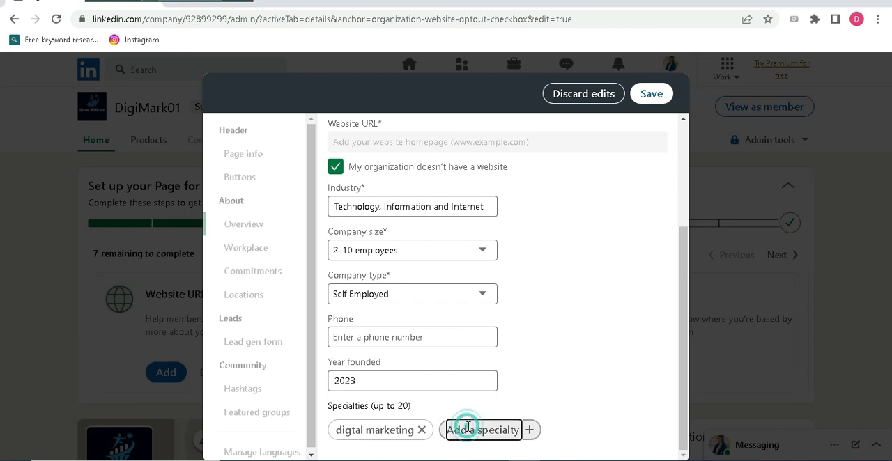
type("so")
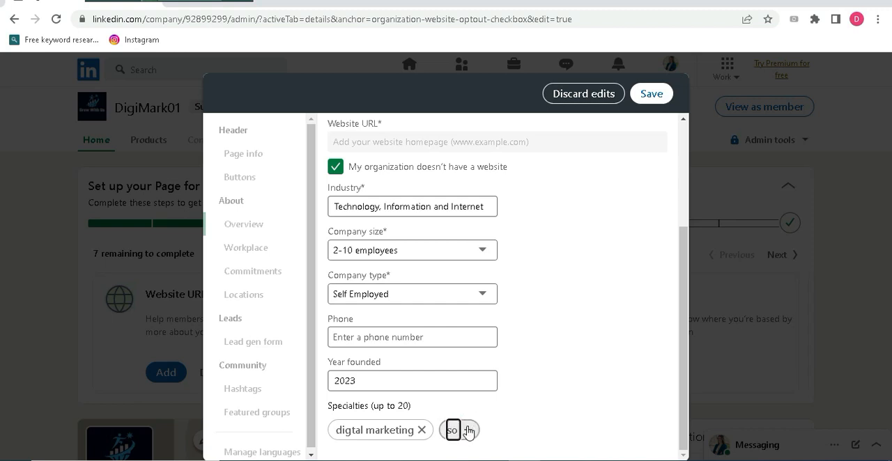
type("cia")
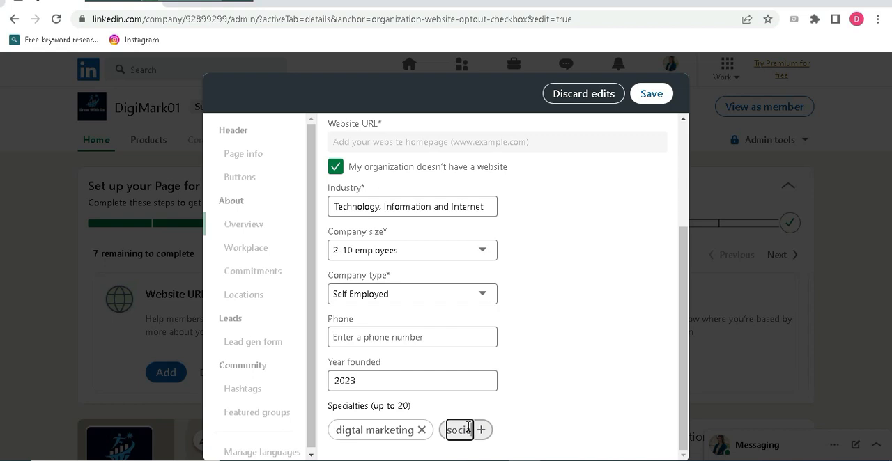
type("l m")
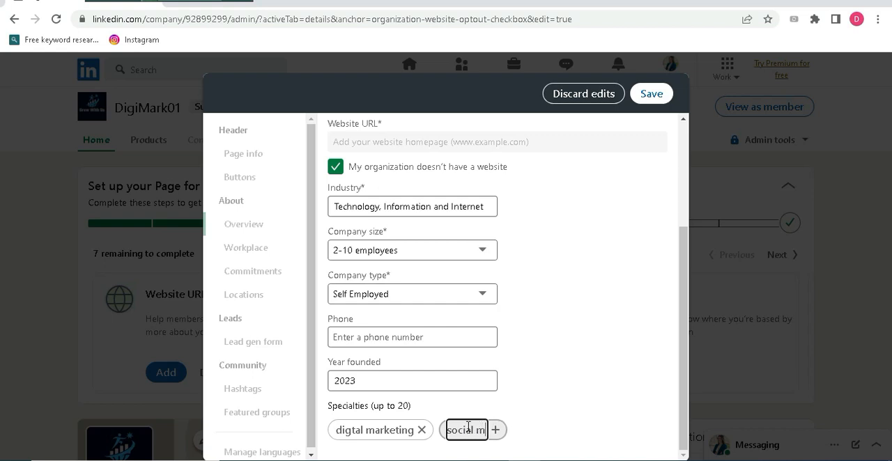
type("edia")
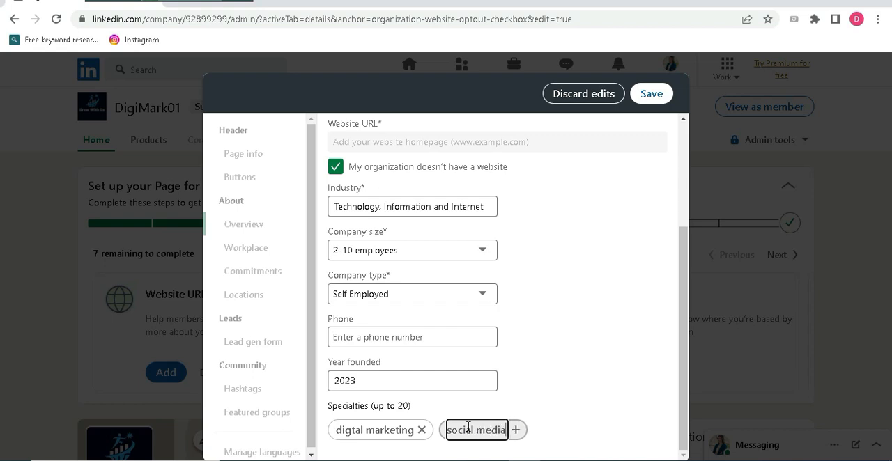
type(" m")
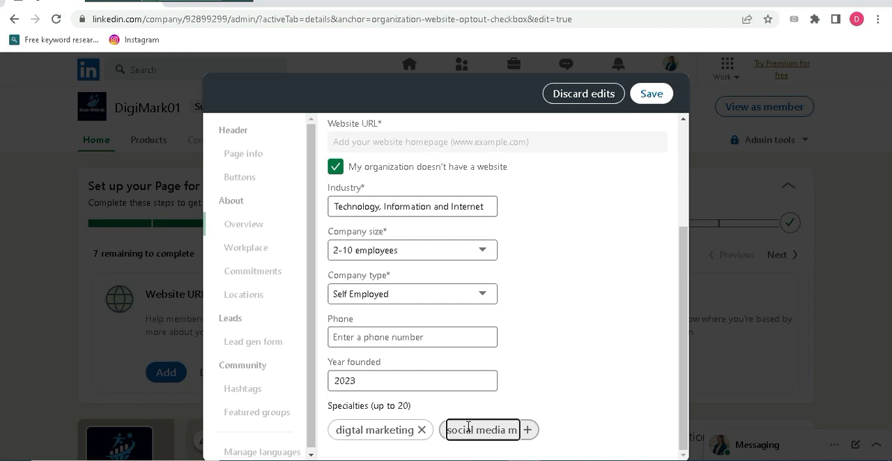
type("ark")
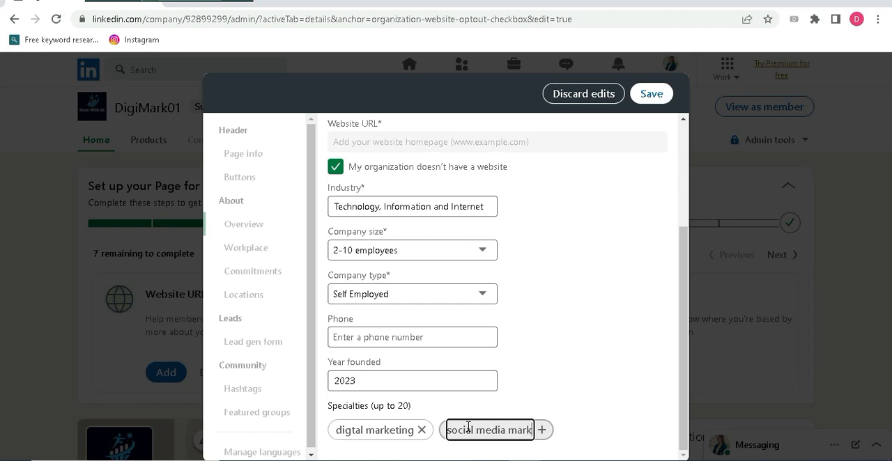
type("eting")
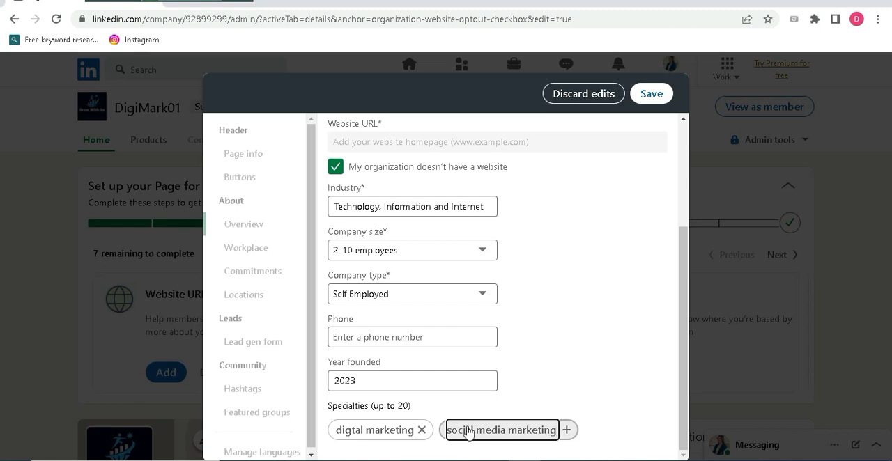
key("Return")
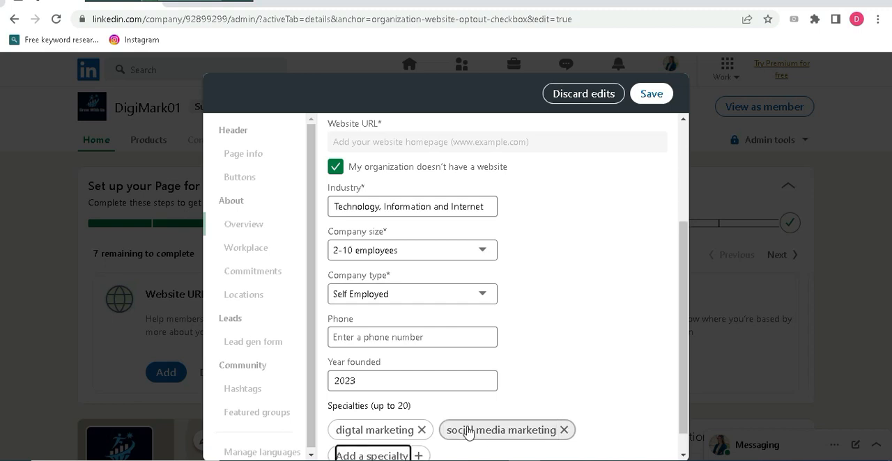
Add "SEO" to the company page's specialties
type("se")
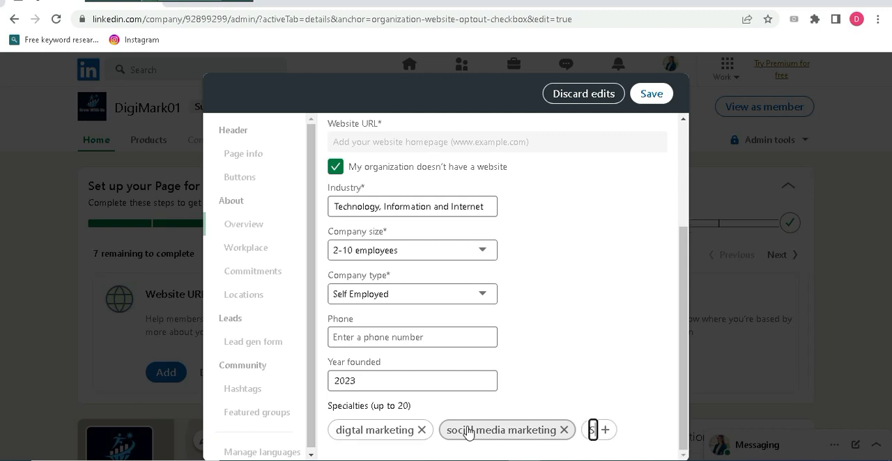
type("O")
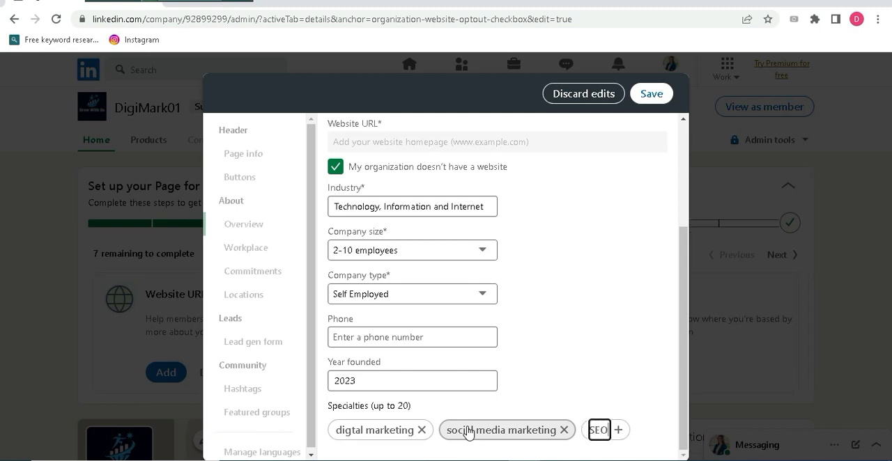
key("Return")
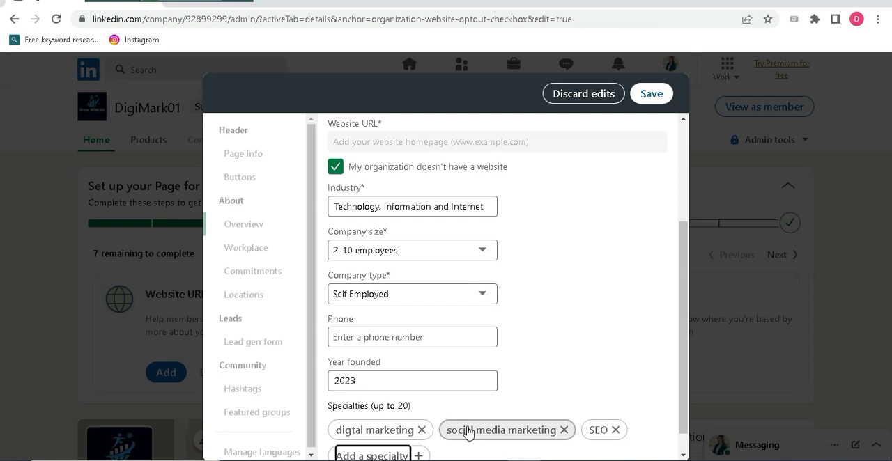
Add "Lead Generation" to the specialties and save the page's overview details
mouse_move(492, 460)
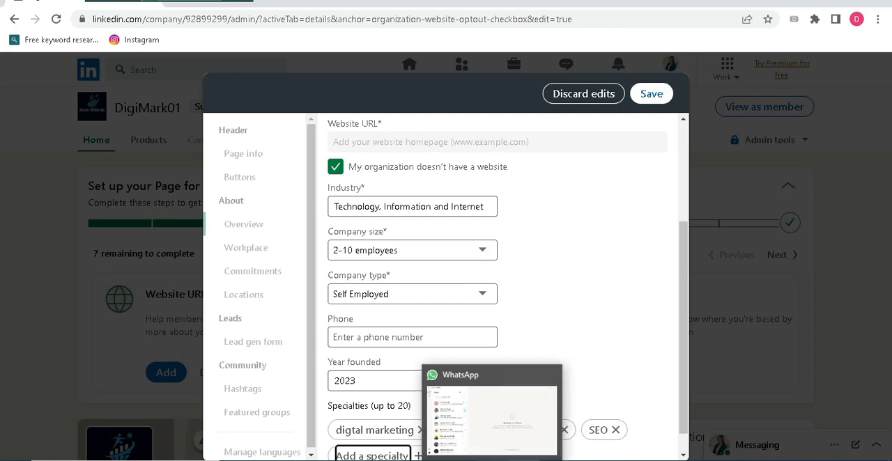
type("Lead")
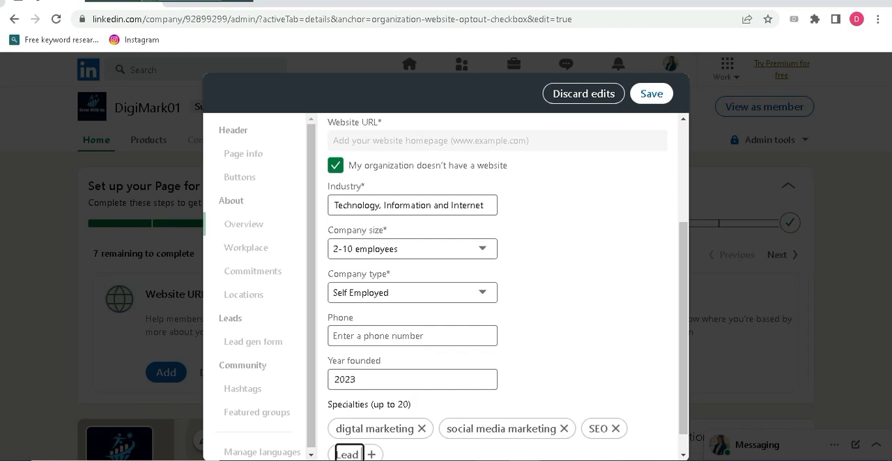
type(" Generat")
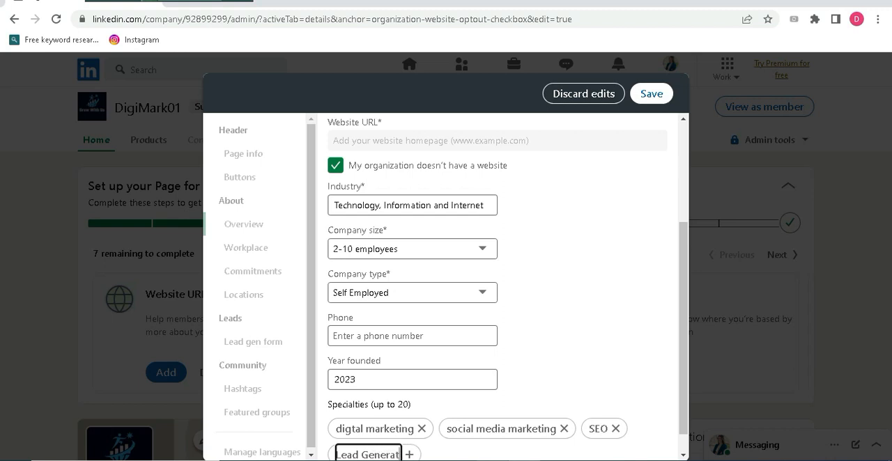
type("ion")
key("Return")
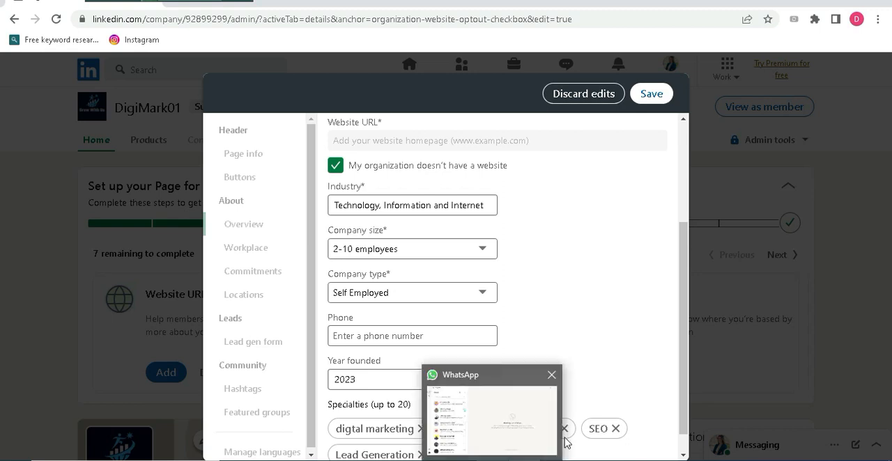
left_click_drag(684, 361, 691, 238)
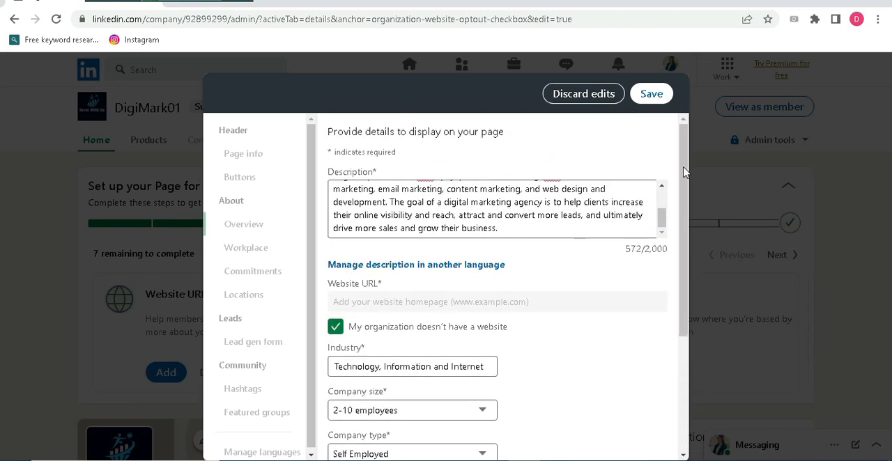
left_click(652, 95)
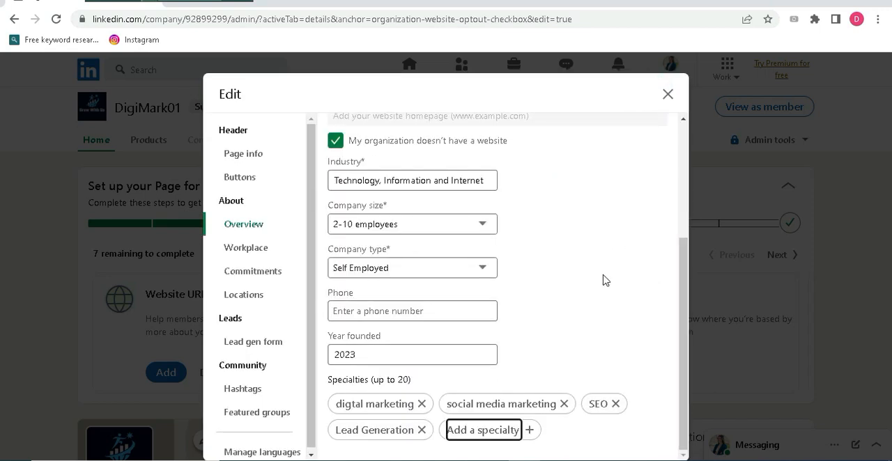
Close the page details editor, decline sharing the edits in a post, and dismiss the Invite to Follow notice
left_click(688, 317)
left_click(666, 94)
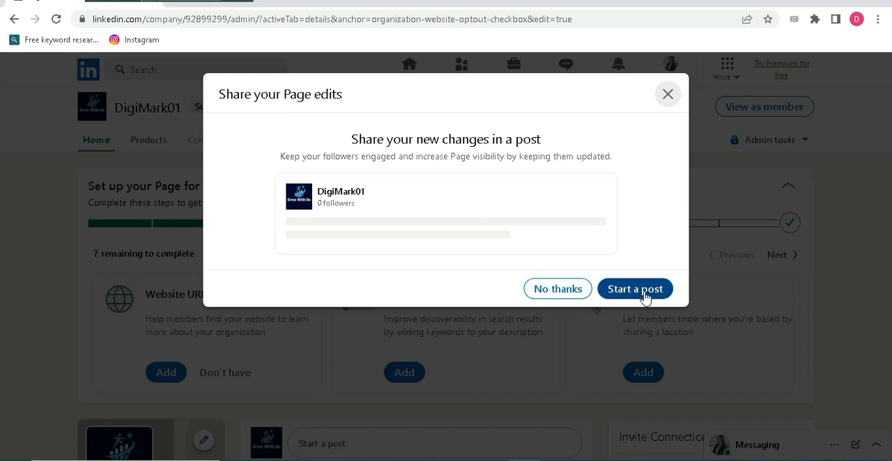
left_click(550, 291)
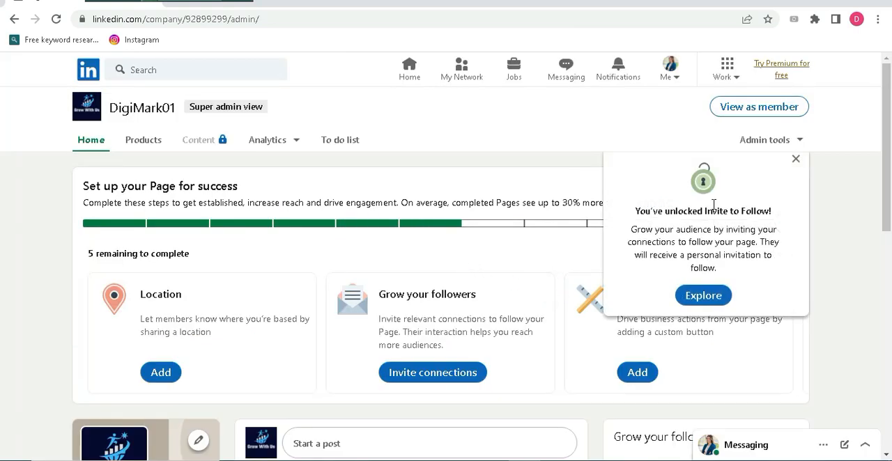
left_click(796, 162)
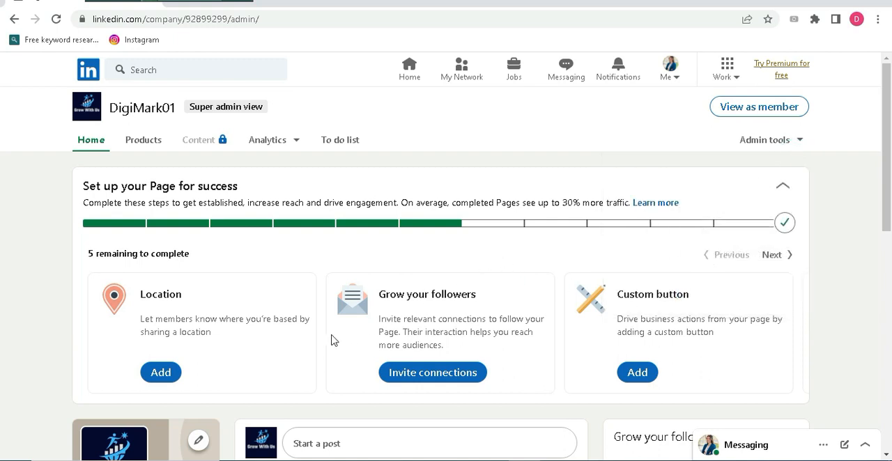
Add and save a "Headquarters" location in Bangladesh without a street address, filling in its city, state/province and postal code
left_click(160, 375)
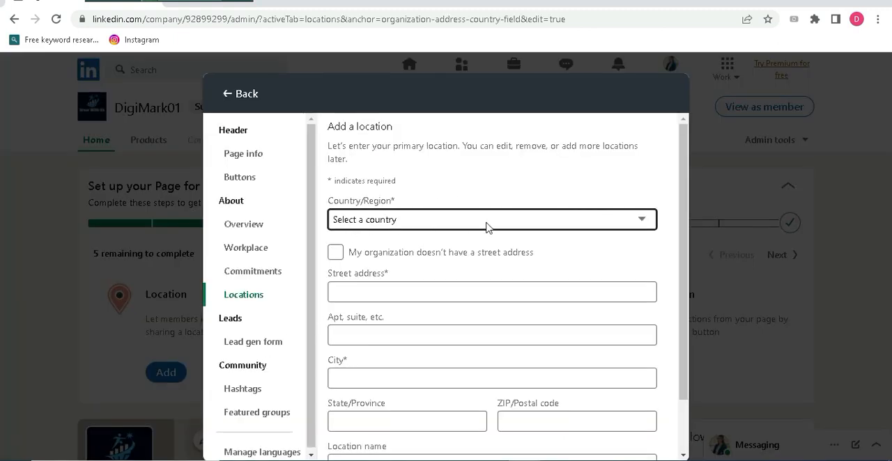
left_click(641, 221)
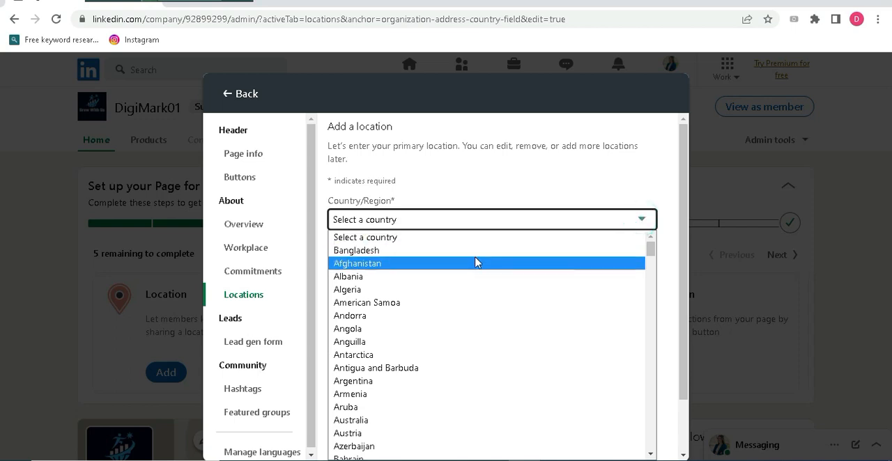
left_click(447, 255)
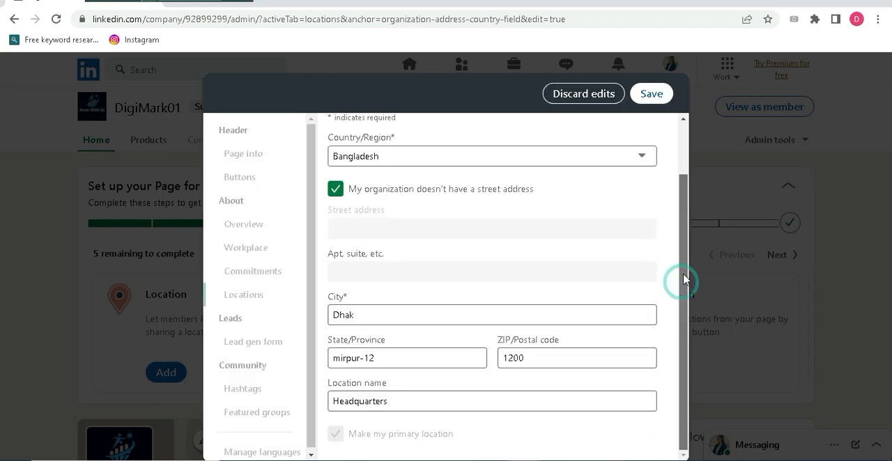
left_click_drag(680, 279, 697, 259)
left_click(651, 95)
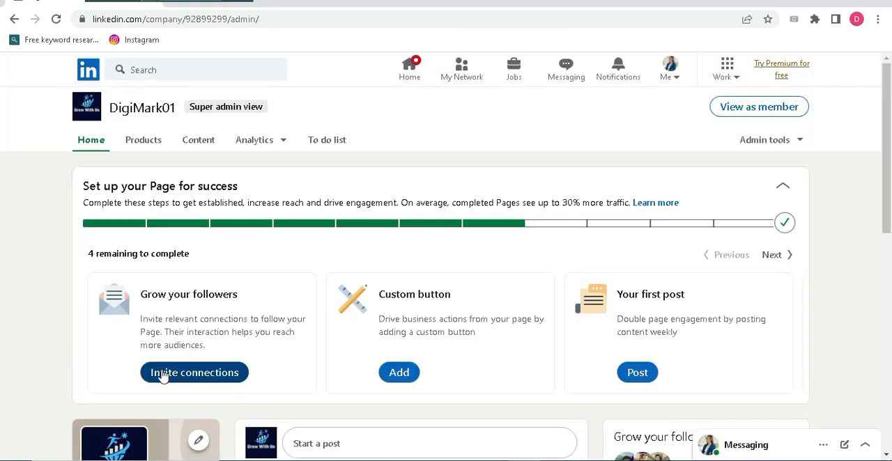
Invite the first three listed connections, the SEO specialist and the customer services operator to follow the page, declining the suggested post
left_click(206, 377)
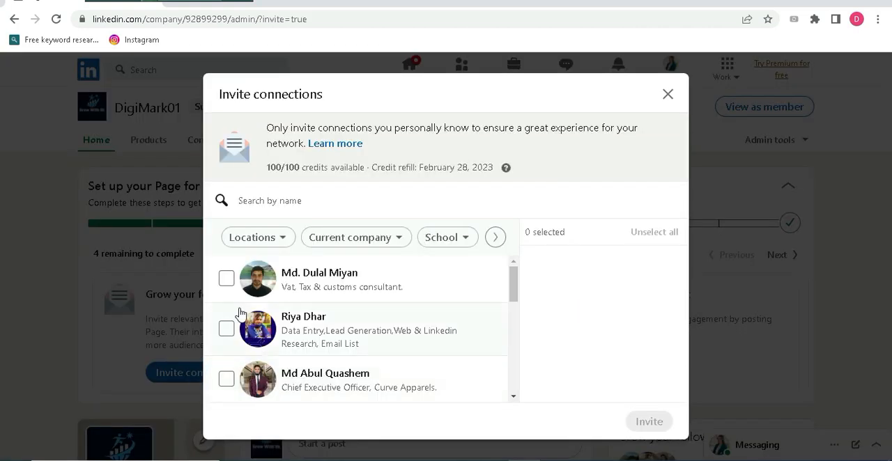
left_click(226, 280)
left_click(226, 329)
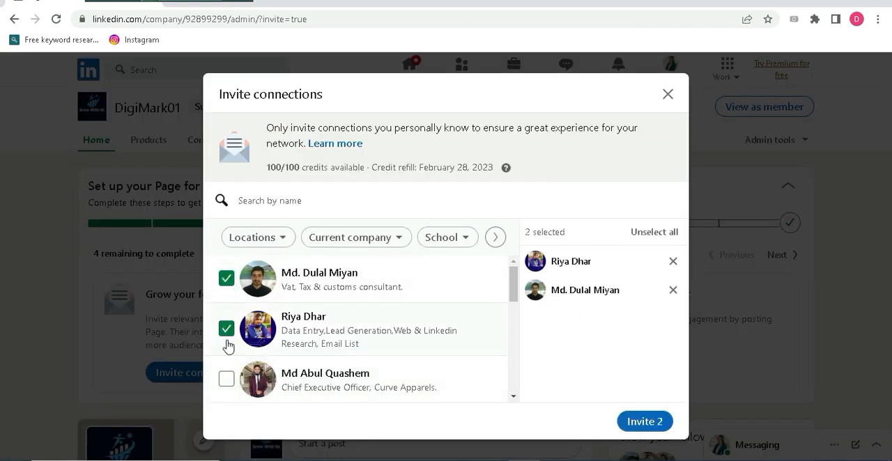
left_click(227, 378)
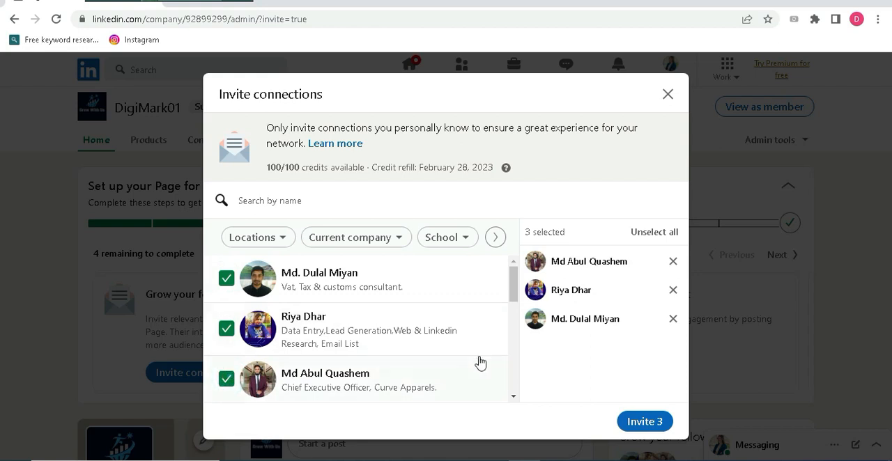
left_click_drag(514, 295, 515, 348)
left_click(227, 307)
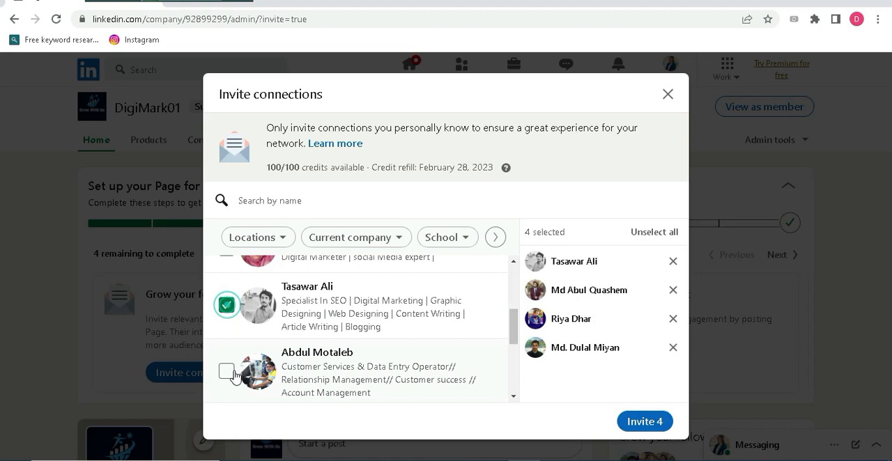
left_click(225, 371)
left_click(622, 426)
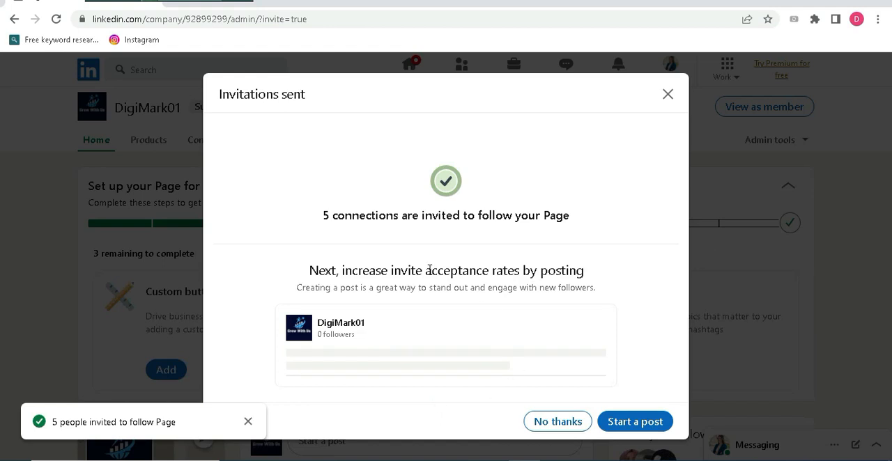
left_click(557, 422)
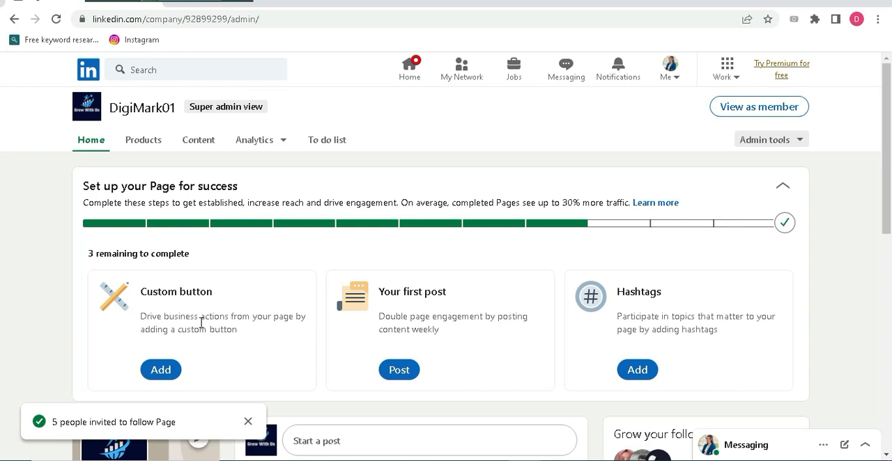
Add a custom button to the company page and choose "Learn more" as its name
left_click(160, 370)
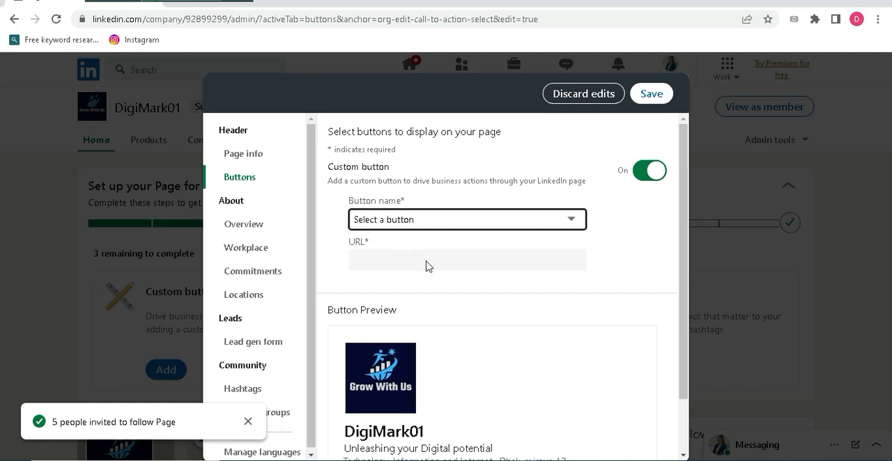
left_click(570, 222)
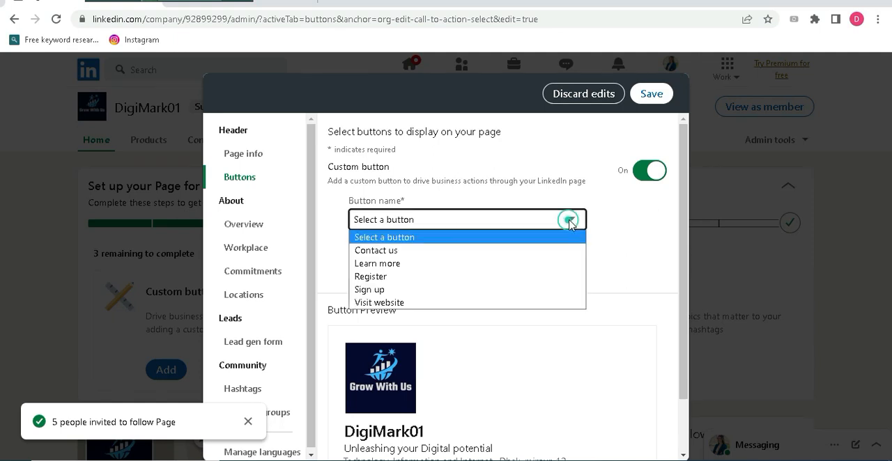
left_click(392, 264)
left_click(568, 217)
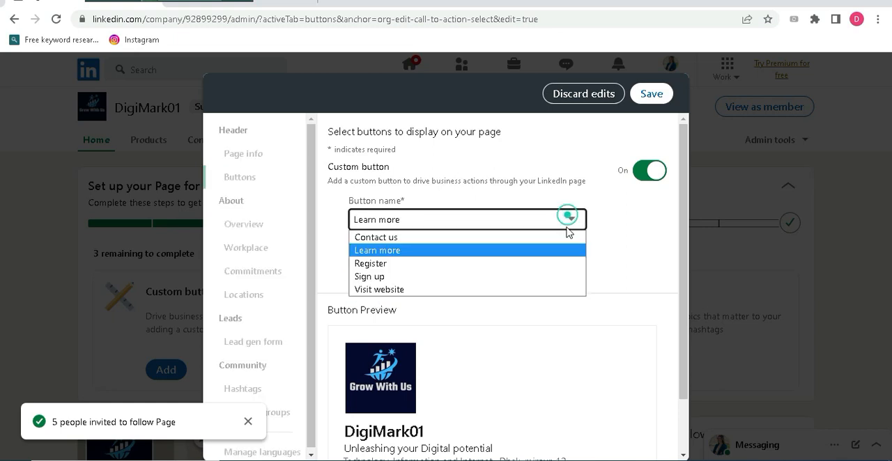
left_click(389, 252)
left_click(399, 259)
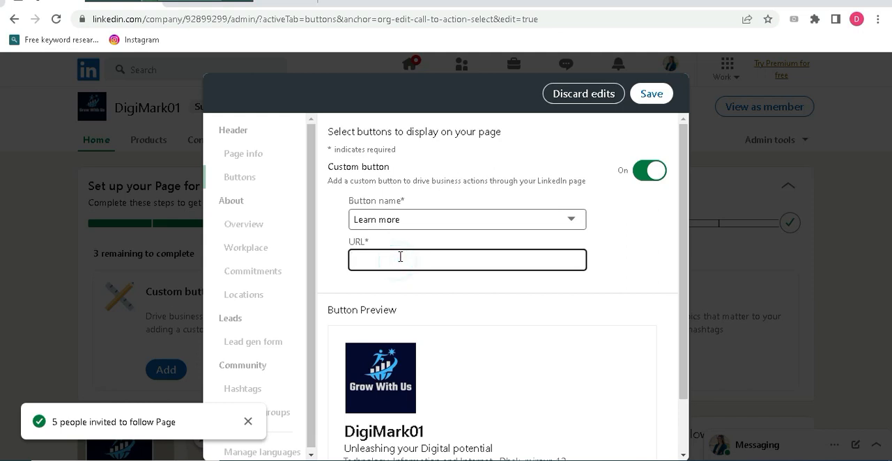
right_click(400, 258)
left_click(440, 358)
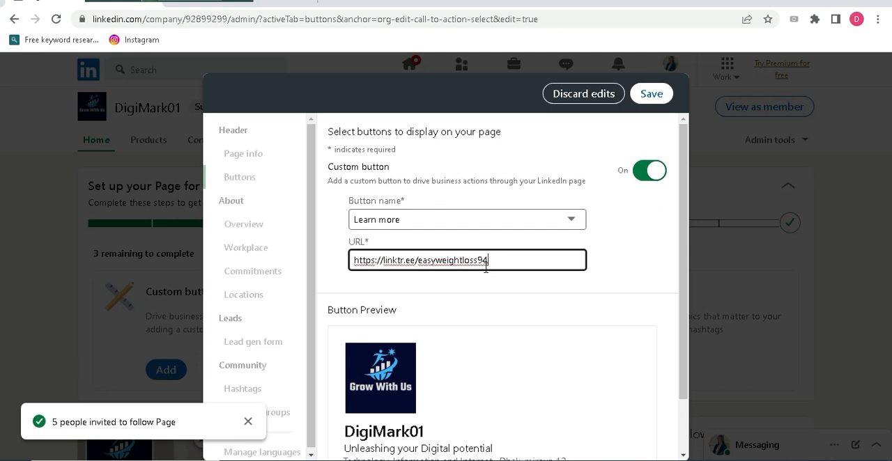
left_click_drag(685, 262, 687, 357)
scroll(676, 244, "up", 1)
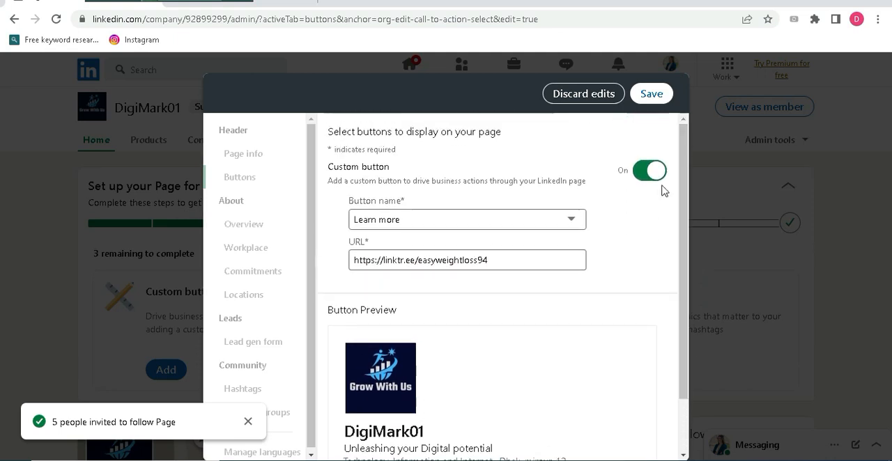
left_click(651, 95)
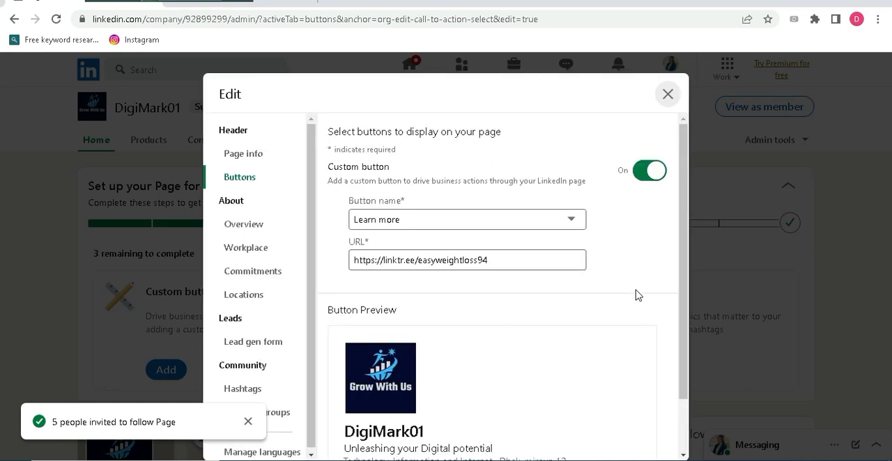
left_click(665, 95)
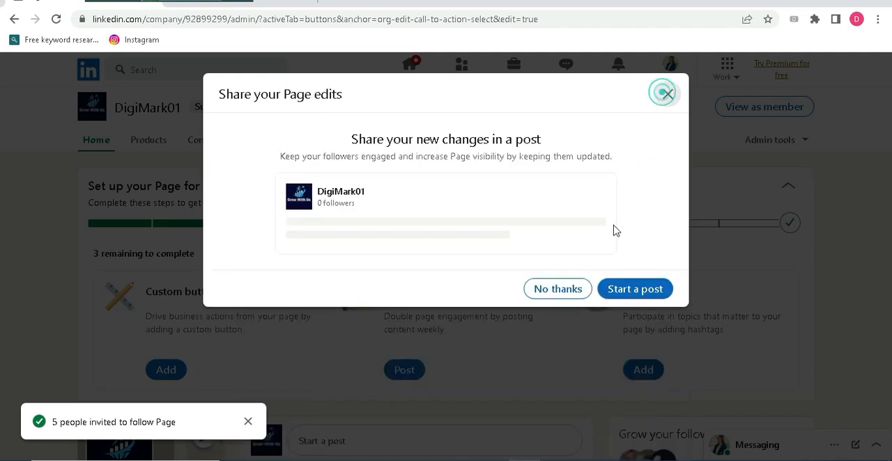
left_click(557, 290)
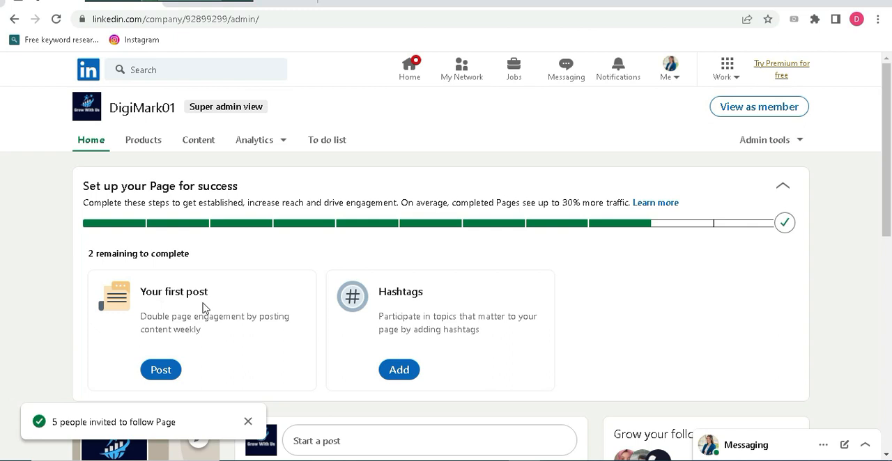
Start the page's first post with the text "This is my first post" followed by the suggested hashtag #digitalamarketing
left_click(161, 372)
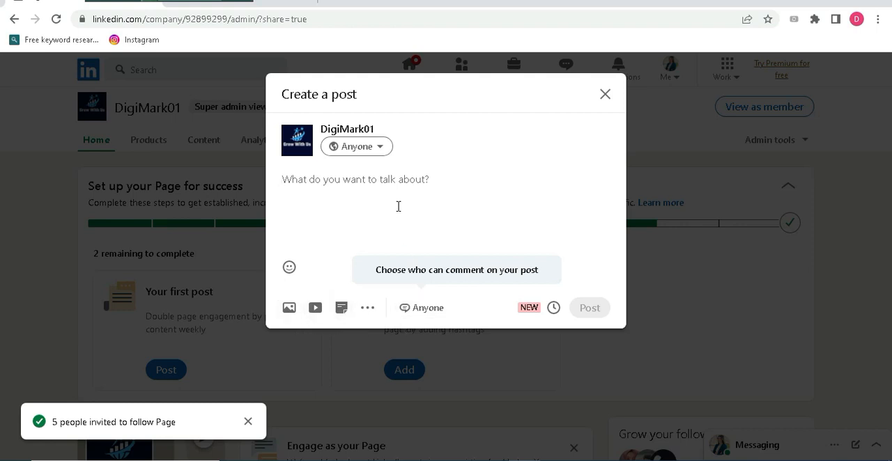
left_click(335, 182)
type("This is my first post #digital")
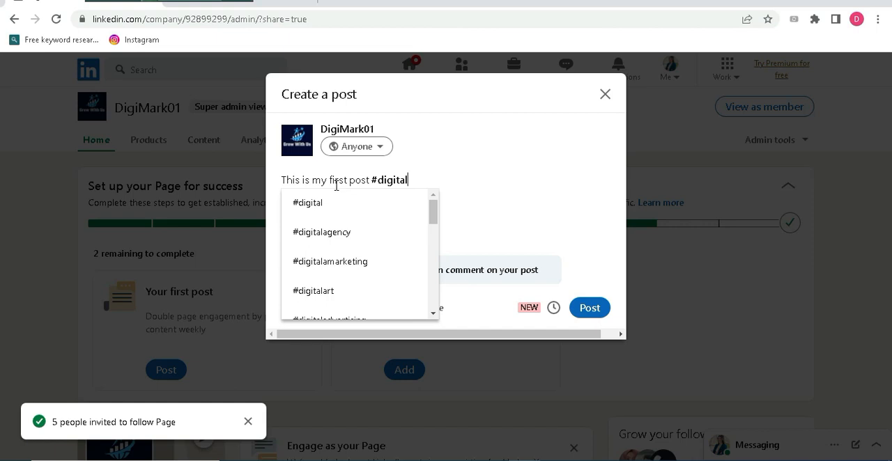
left_click(334, 261)
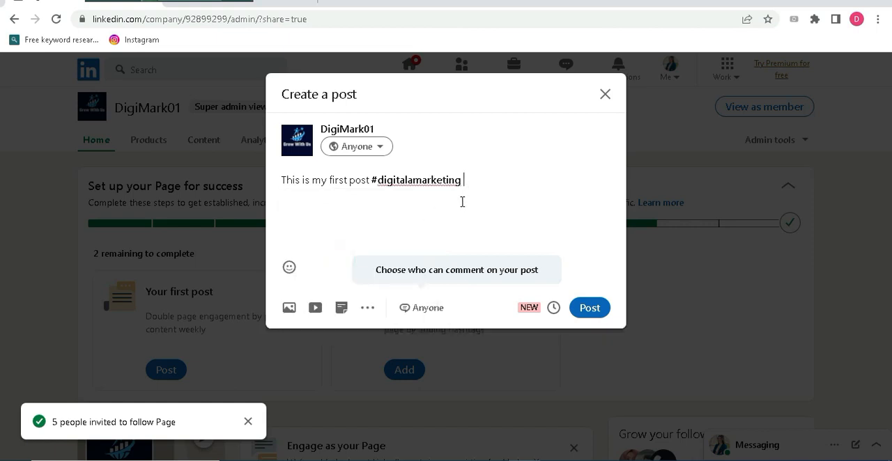
Attach the digimark image from Downloads to the post and publish it without sharing it on the personal profile
left_click(289, 308)
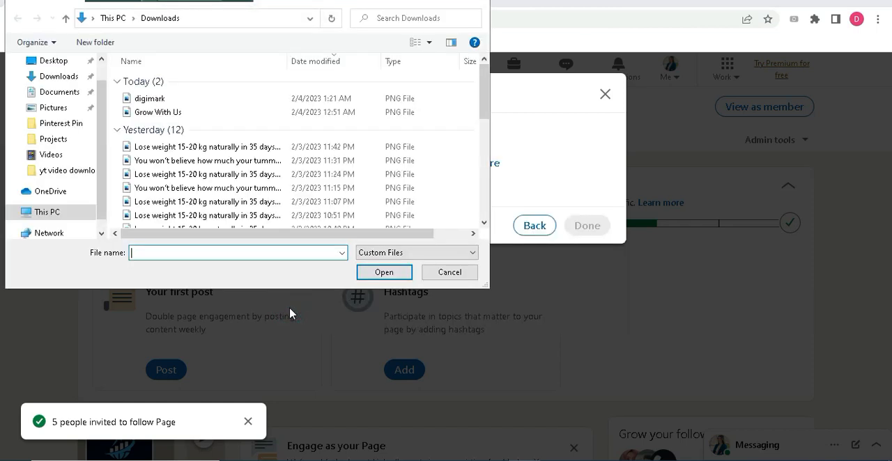
left_click(182, 99)
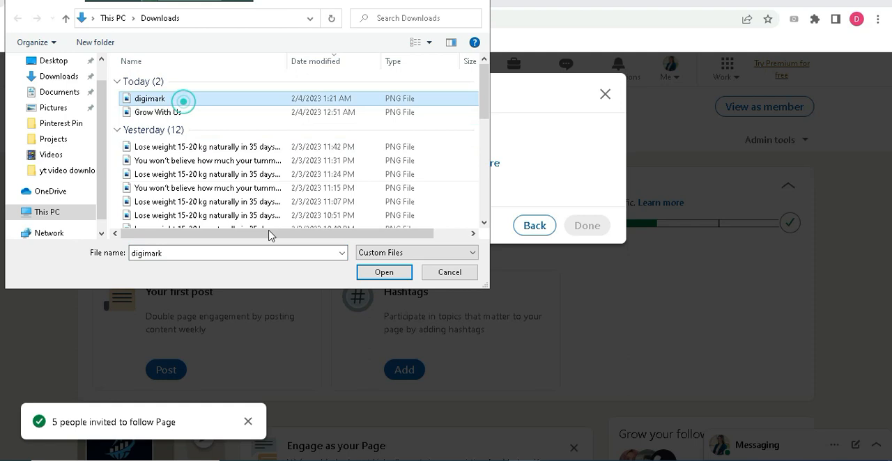
left_click(380, 272)
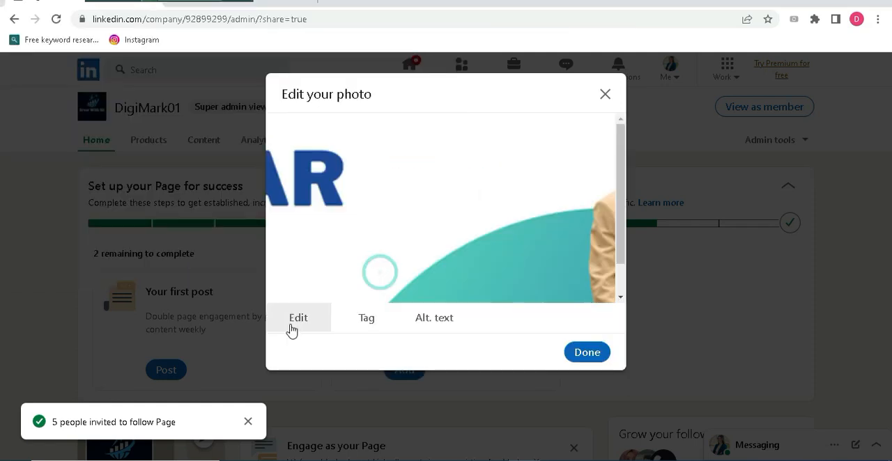
left_click(292, 324)
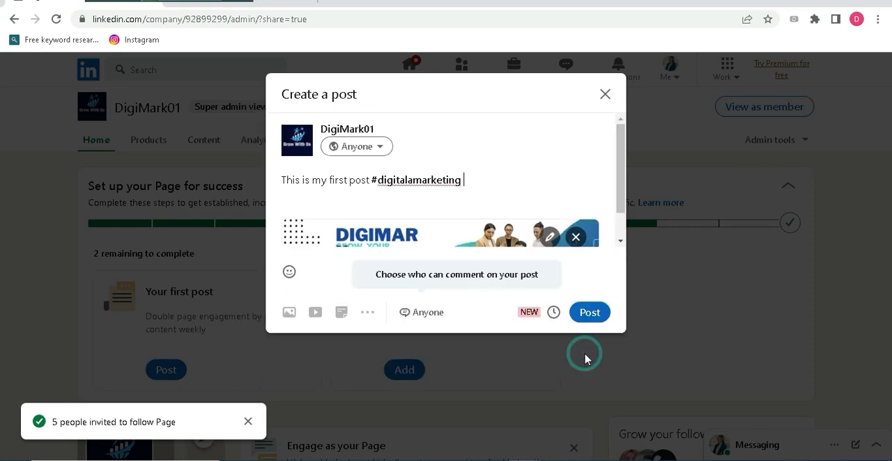
left_click(590, 314)
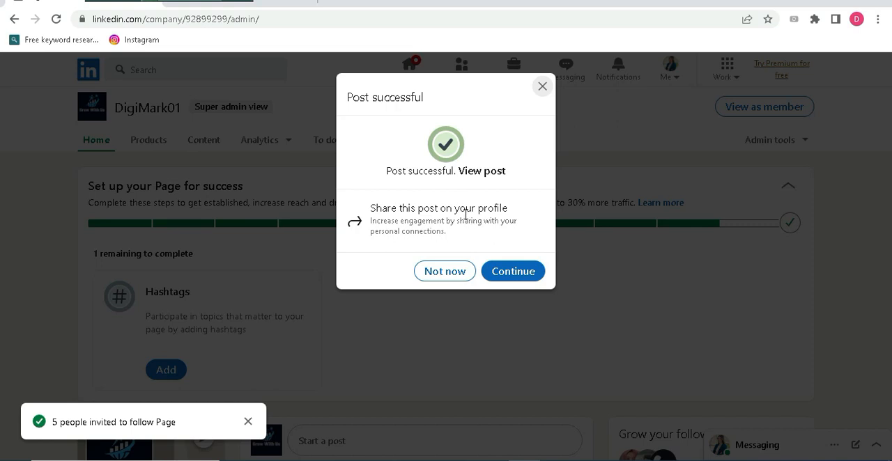
left_click(446, 273)
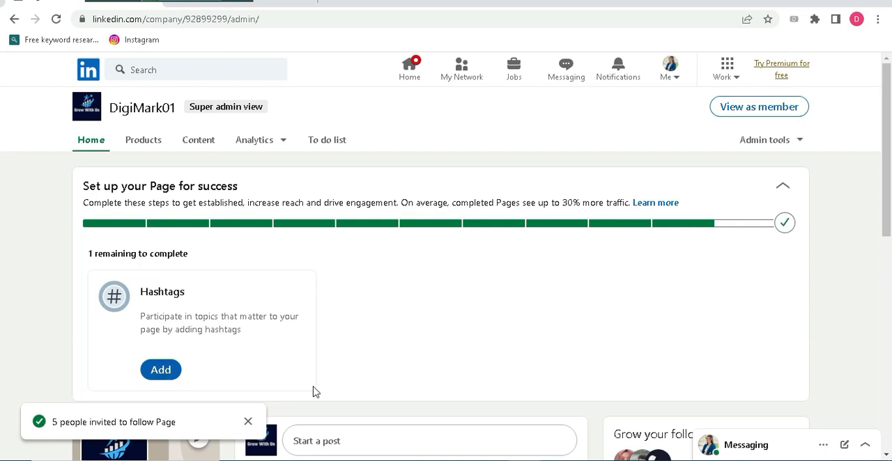
Open the page's hashtag settings and add the suggested hashtag #digitalamarketing by searching for "digital"
left_click(161, 370)
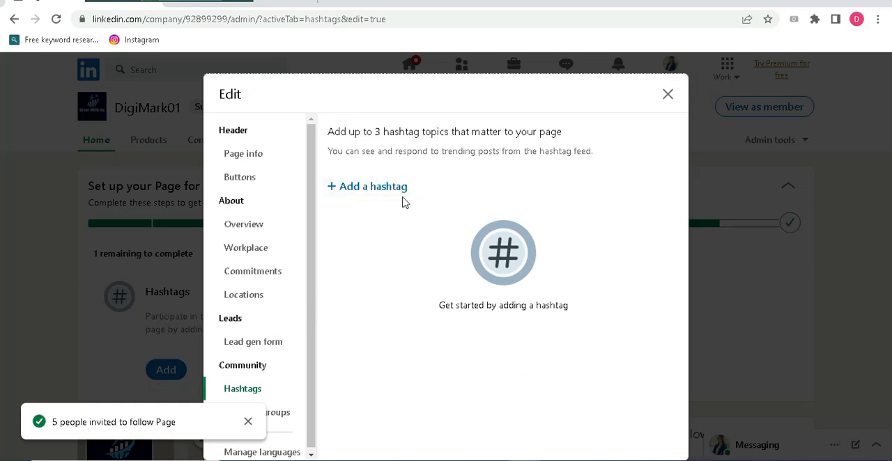
left_click(363, 187)
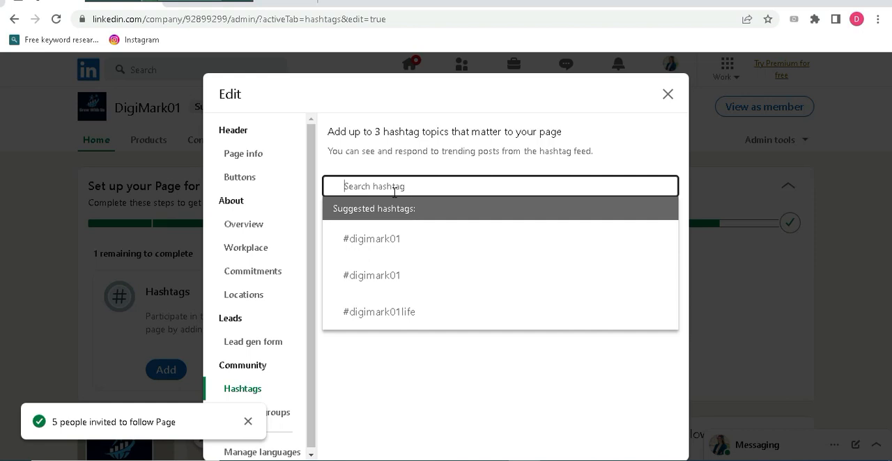
type("di")
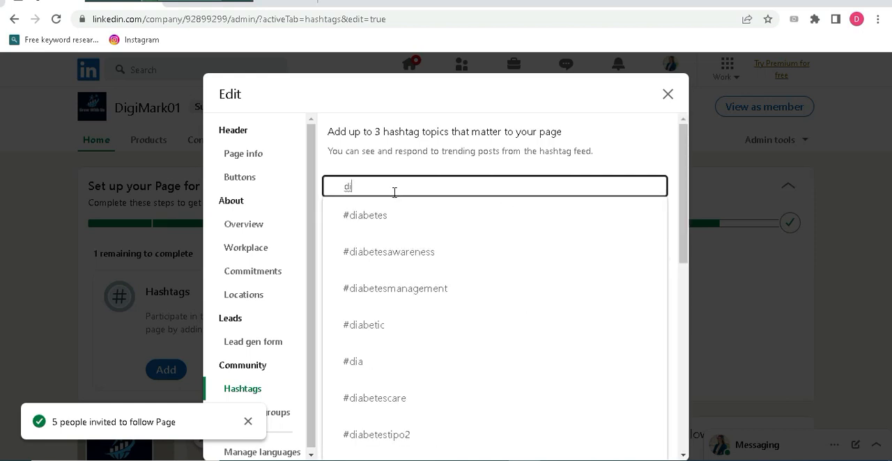
type("gital")
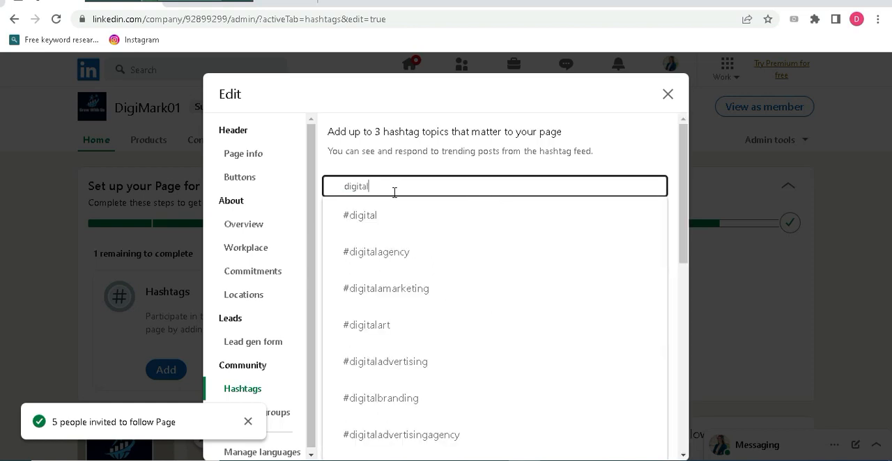
left_click(404, 289)
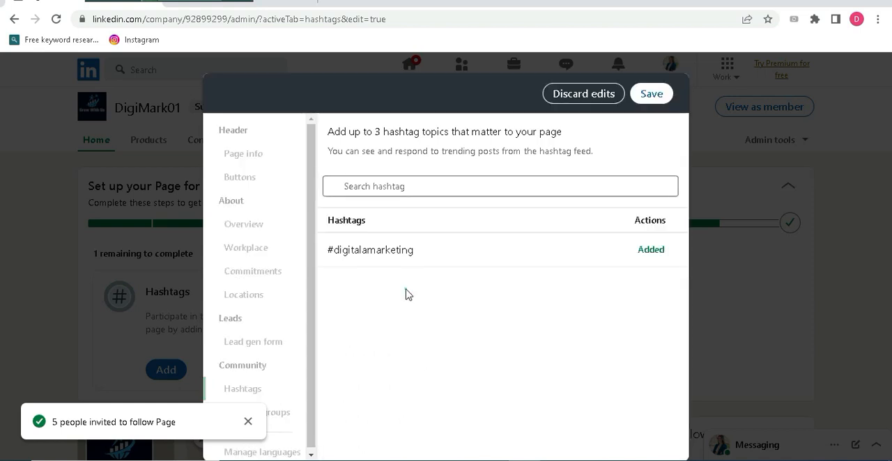
Search the hashtags for "social" and add #socialemediamarketing to the page's topics
left_click(385, 187)
type("soc")
type("u")
key("BackSpace")
type("ial")
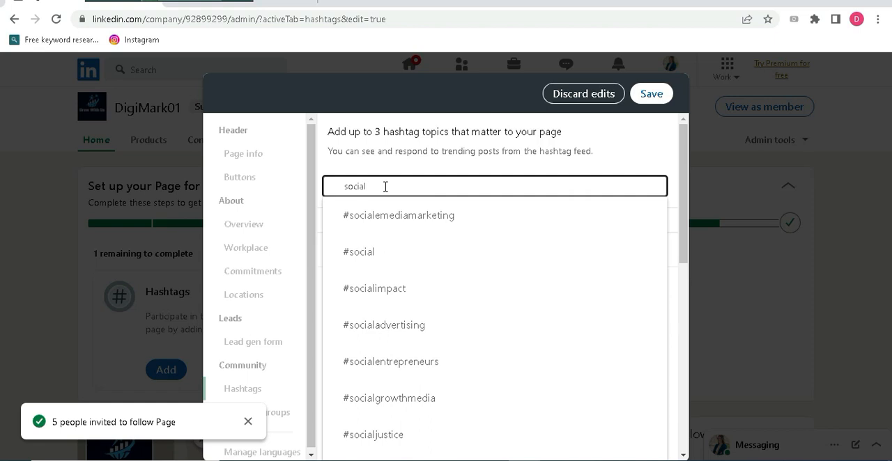
left_click(399, 217)
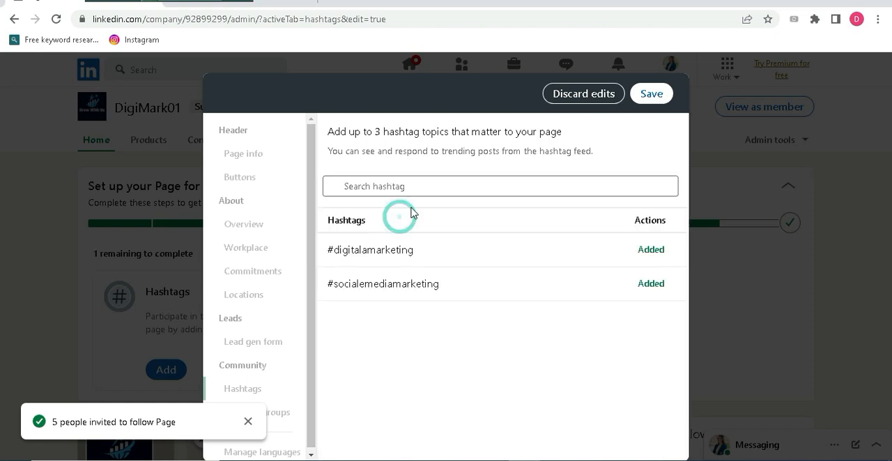
Add #leadb2b as the third hashtag and save the hashtags, declining to share the edits in a post
left_click(409, 186)
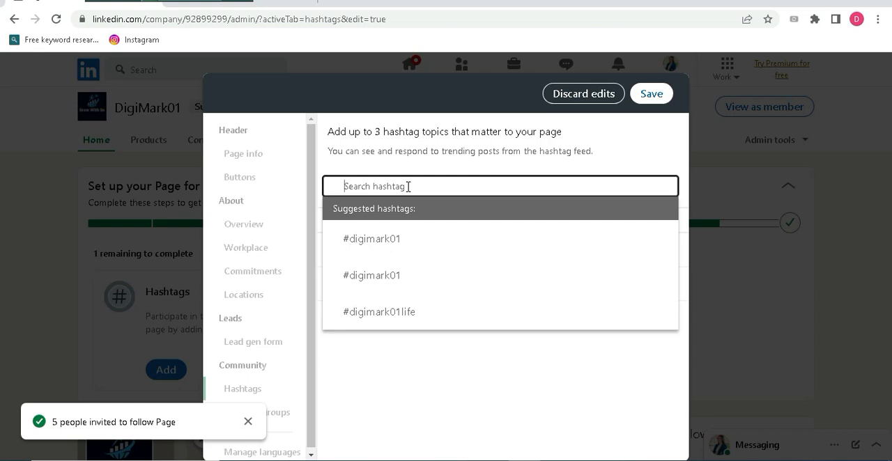
type("lead")
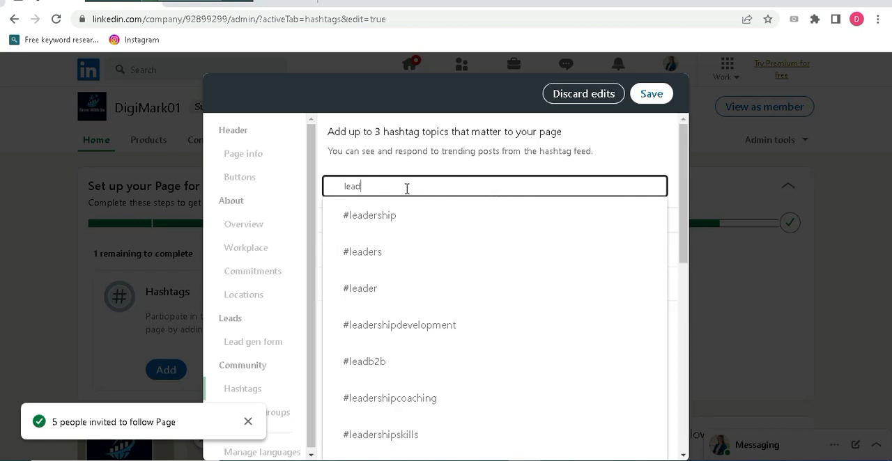
left_click(377, 364)
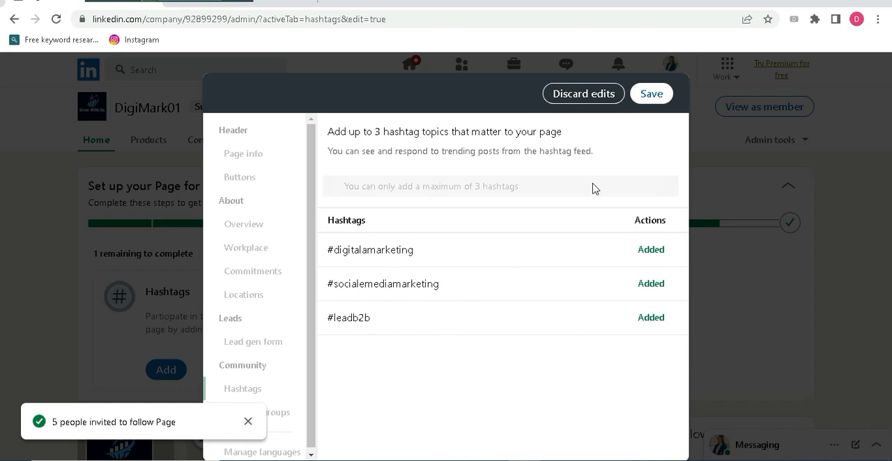
left_click(652, 94)
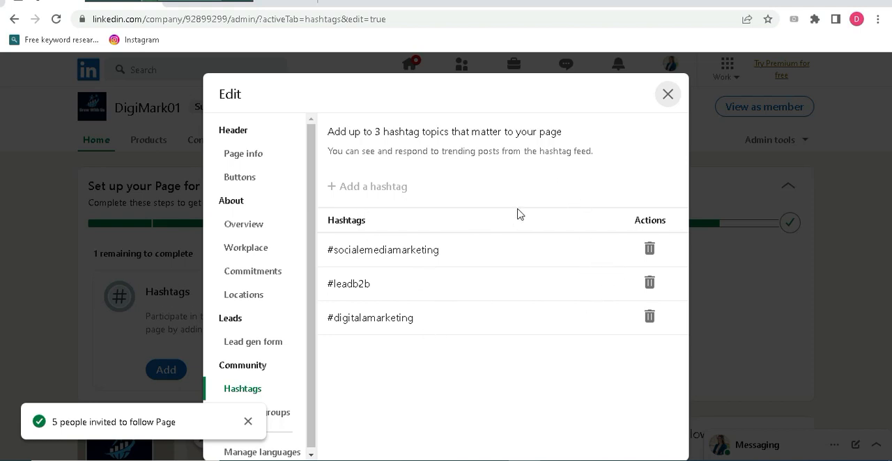
left_click(667, 94)
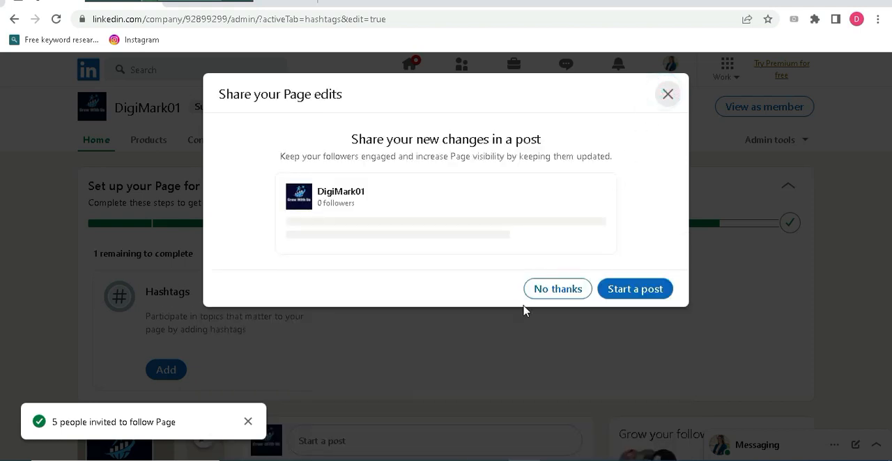
left_click(556, 291)
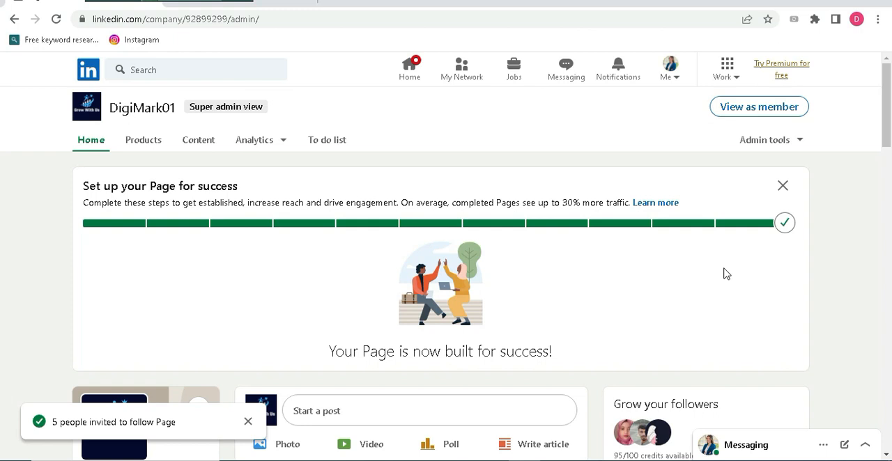
Dismiss the completed page setup checklist and look over the company page's home feed
mouse_move(887, 137)
left_mouse_down()
mouse_move(890, 148)
mouse_move(890, 133)
left_mouse_up()
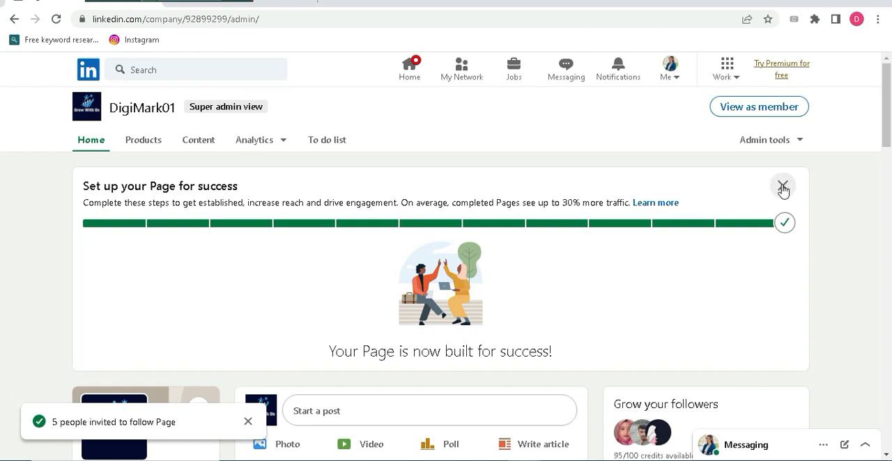
left_click(782, 192)
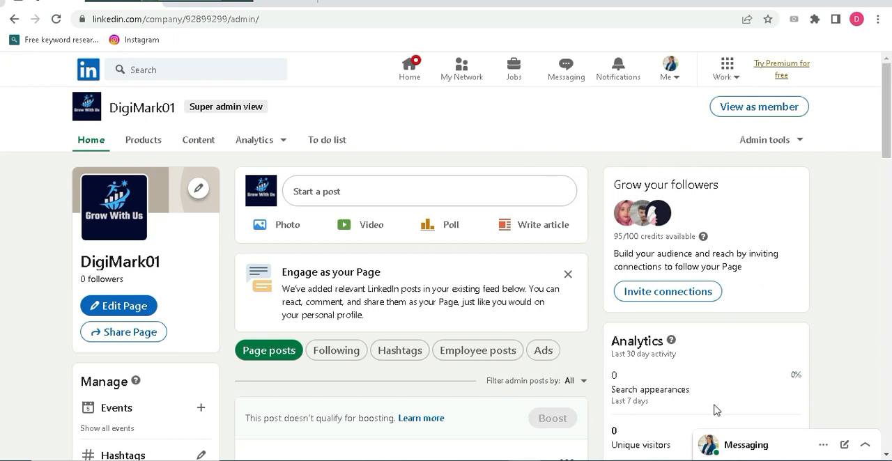
left_click_drag(887, 144, 889, 268)
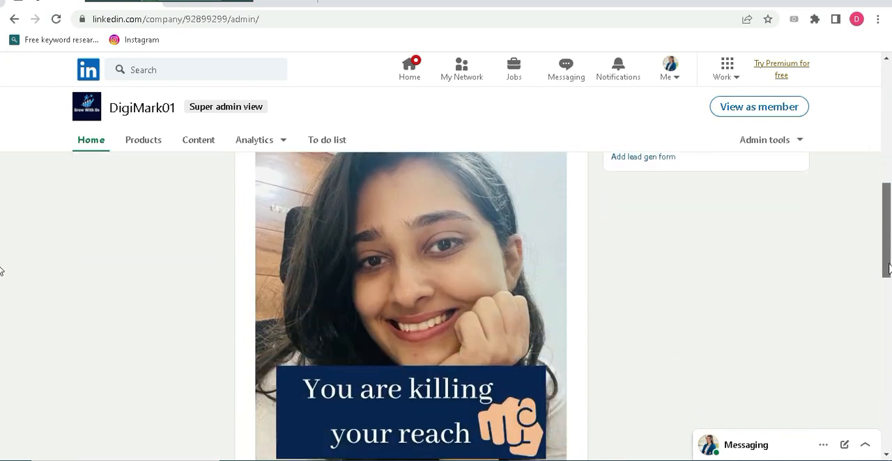
left_click_drag(884, 178, 876, 86)
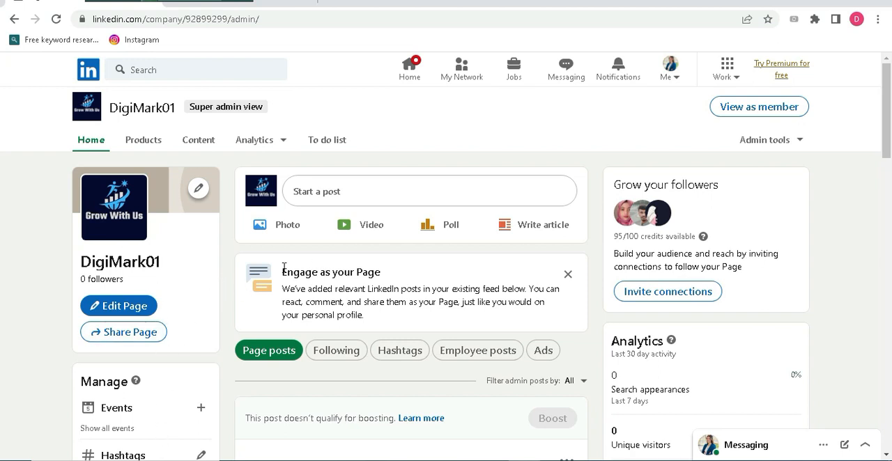
Upload the image digimark (1) from Downloads as the company page's cover image and apply it uncropped
left_click(196, 190)
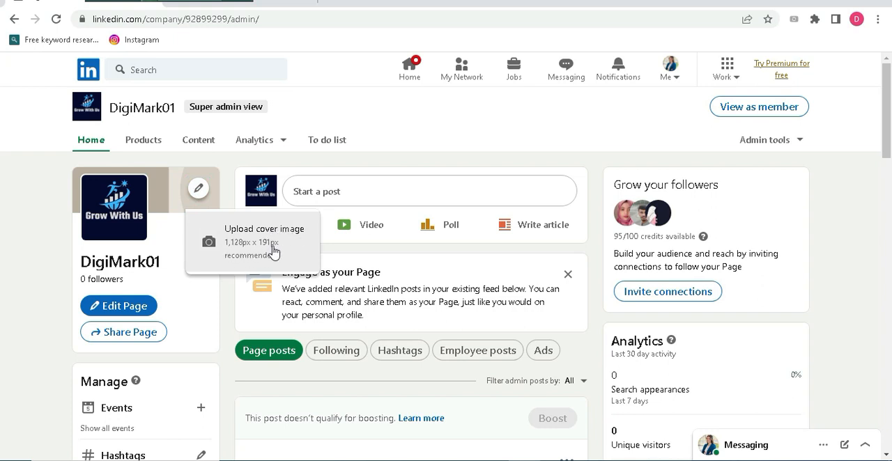
left_click(199, 191)
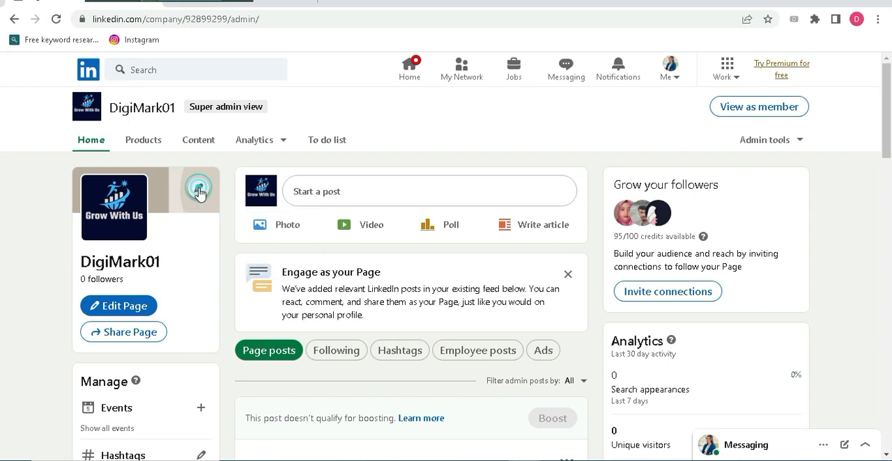
left_click(199, 190)
left_click(246, 235)
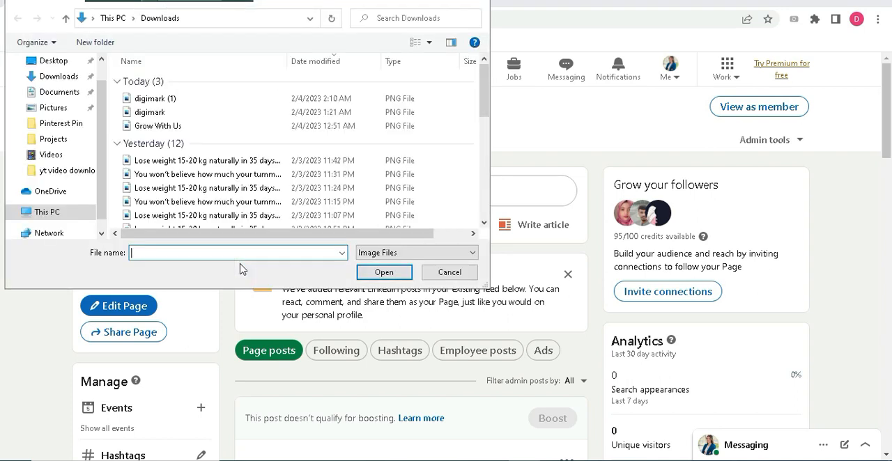
left_click(174, 98)
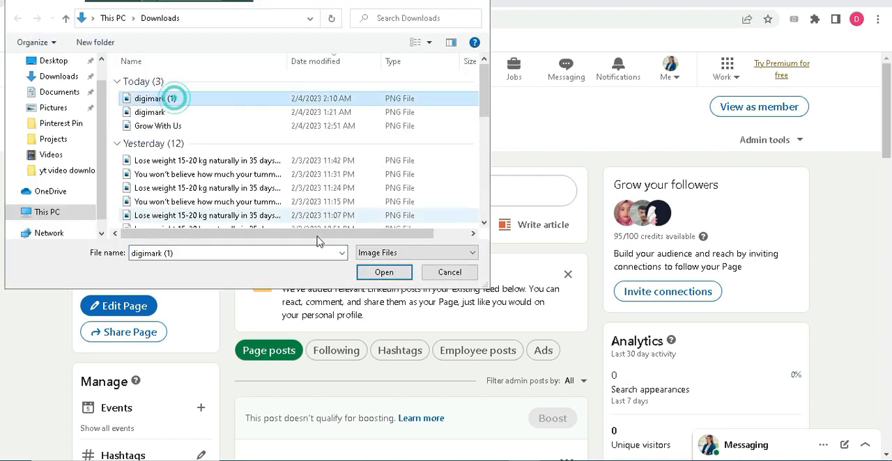
left_click(383, 272)
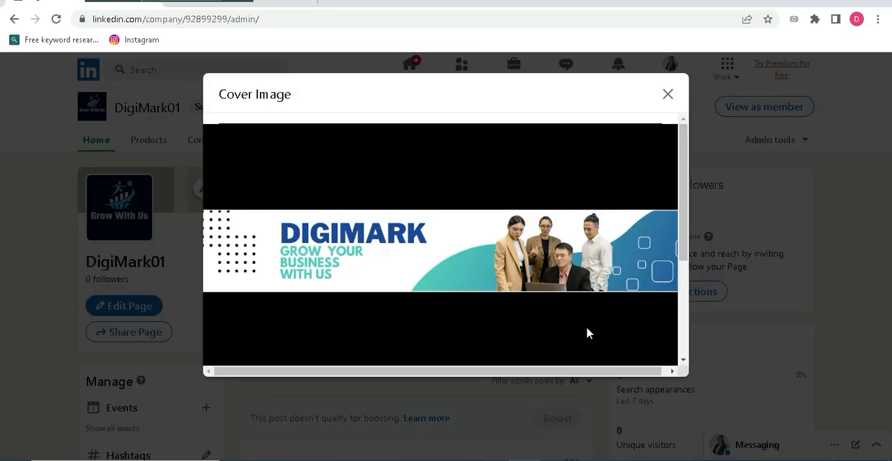
scroll(598, 358, "down", 2)
left_click_drag(683, 270, 685, 318)
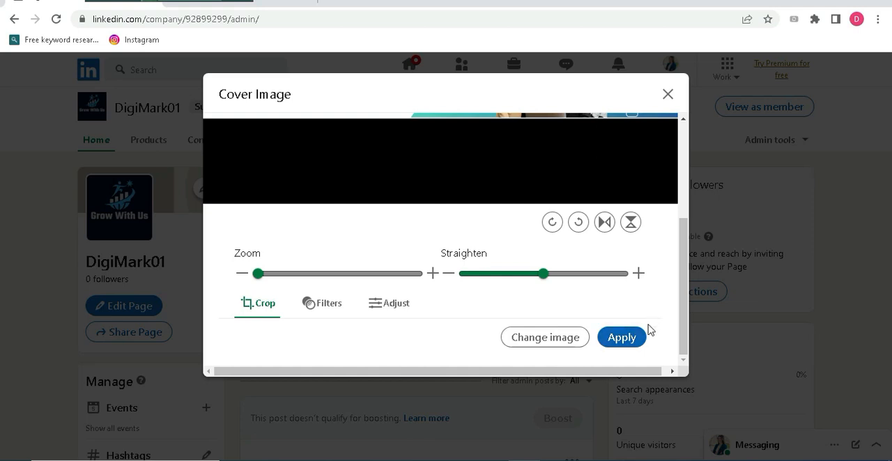
left_click_drag(688, 275, 690, 338)
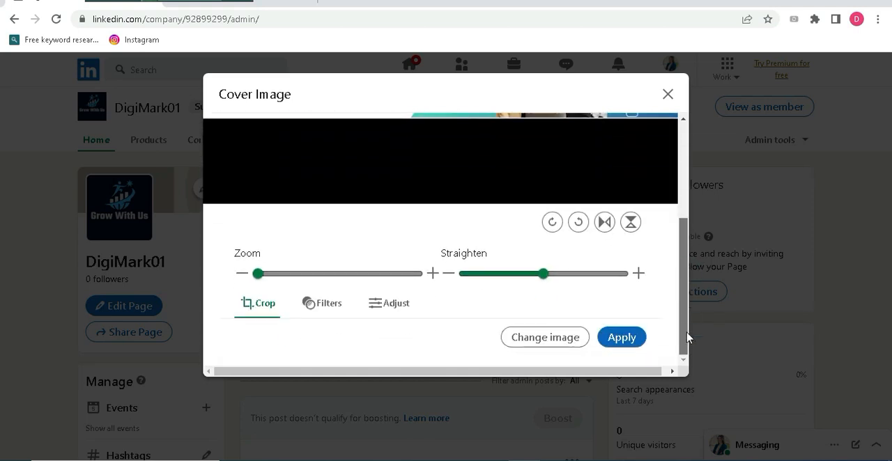
left_click(622, 339)
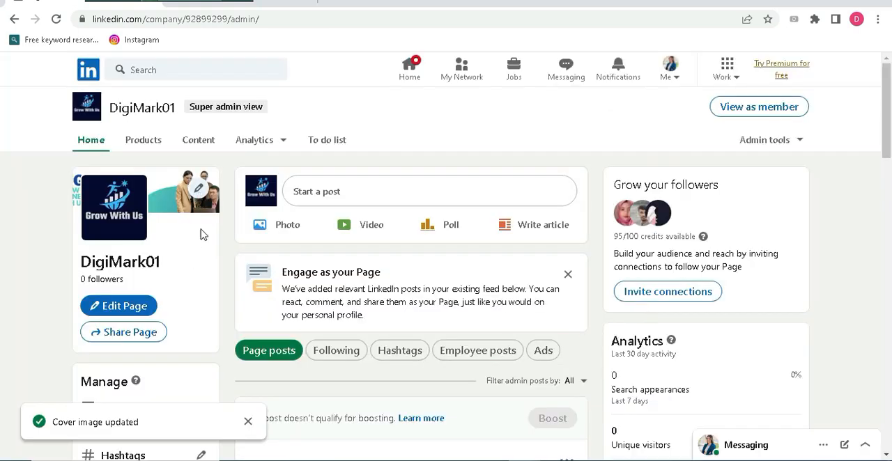
Examine the company page's Content and Products sections and the available admin tools
left_click(493, 351)
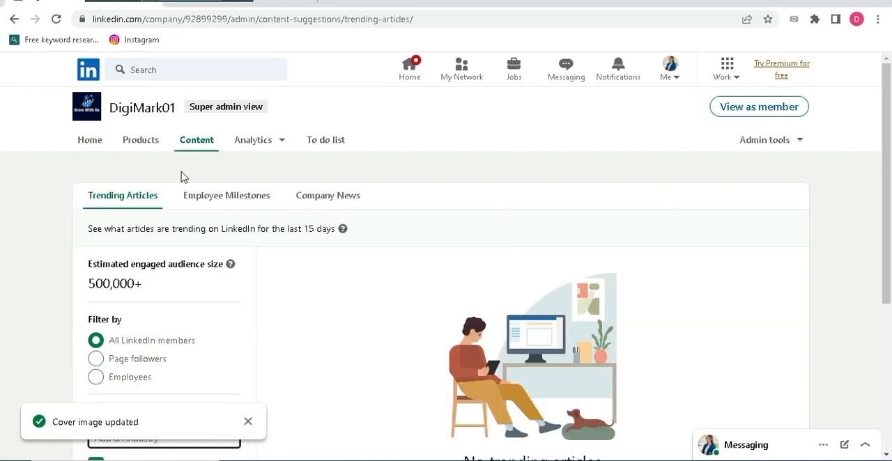
left_click(140, 145)
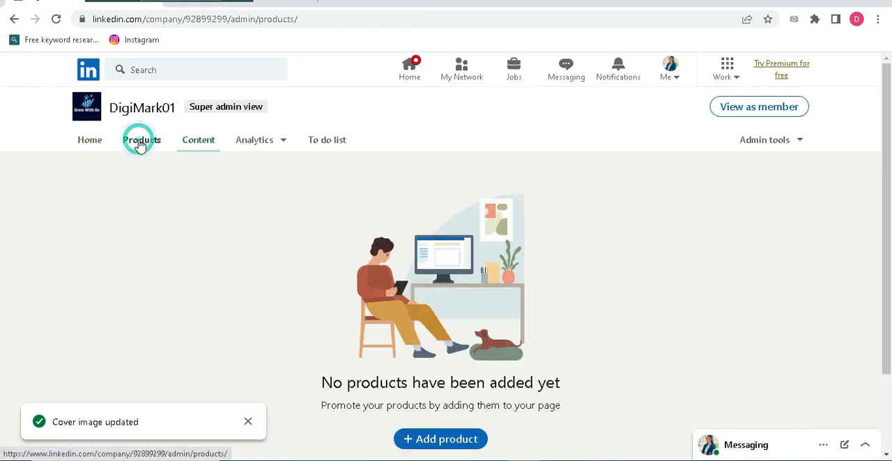
left_click(93, 142)
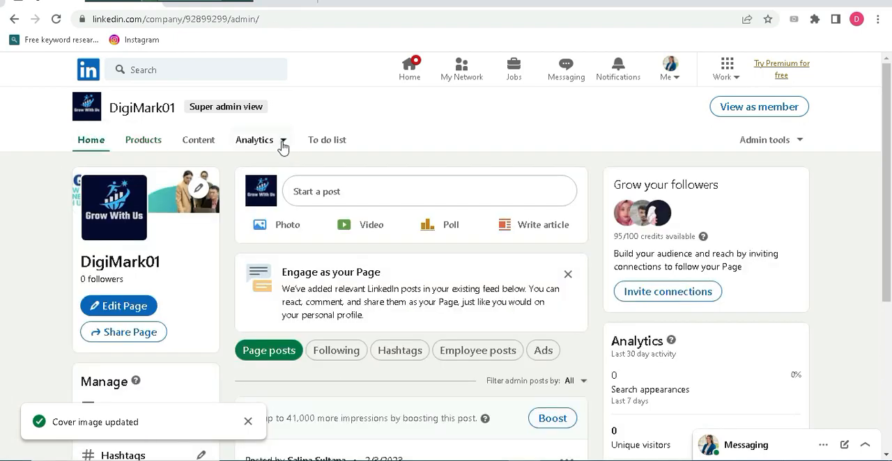
left_click(283, 144)
left_click(799, 147)
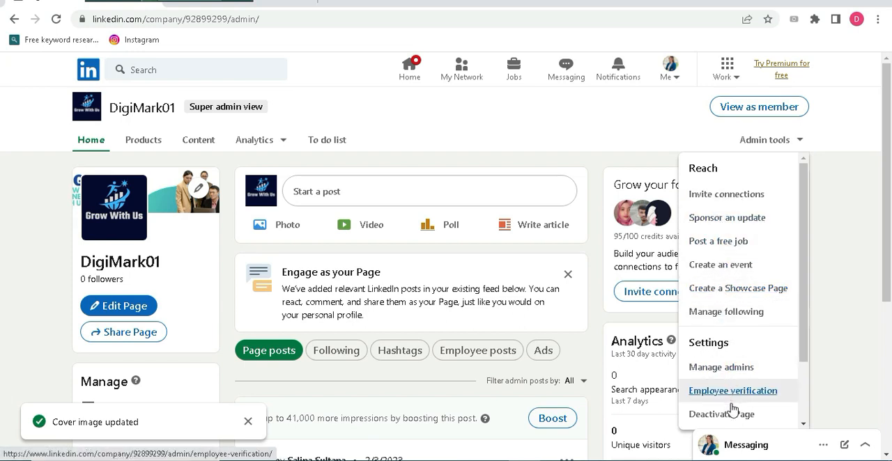
left_click(614, 137)
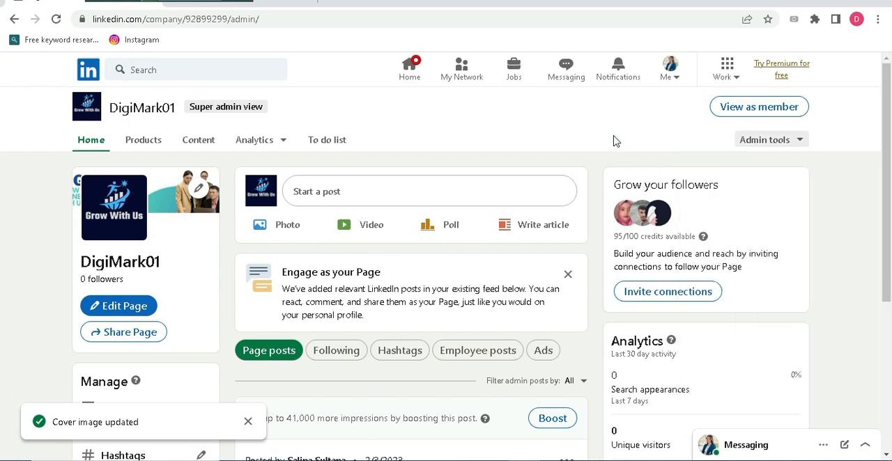